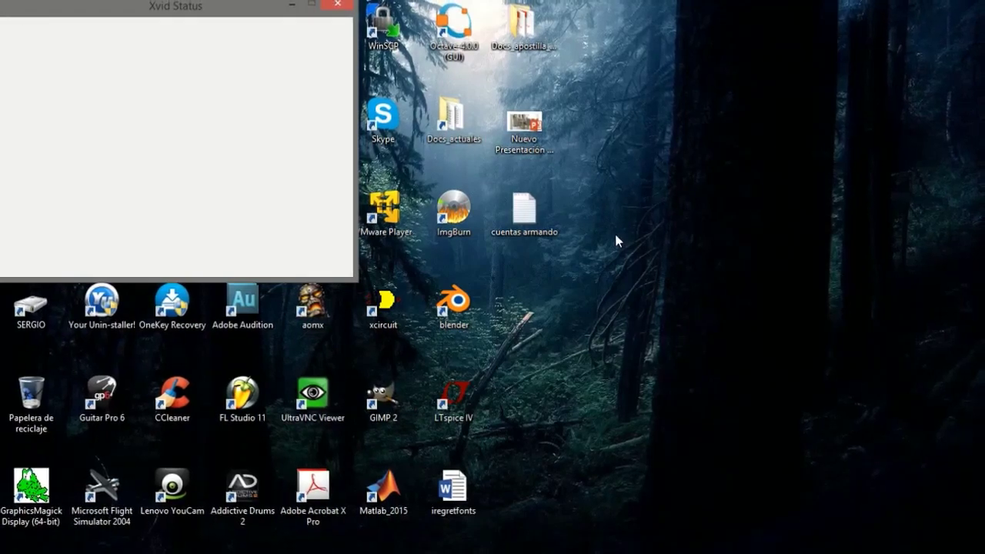
Launch LTspice IV from its desktop icon
double_click(462, 406)
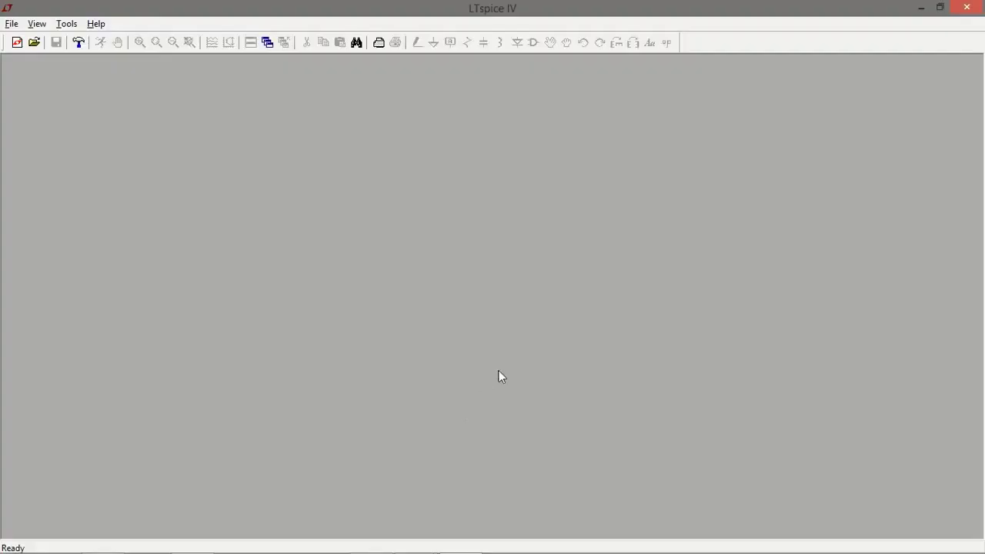
Create a new schematic and place NPN transistor Q1 near the centre
left_click(11, 24)
left_click(31, 37)
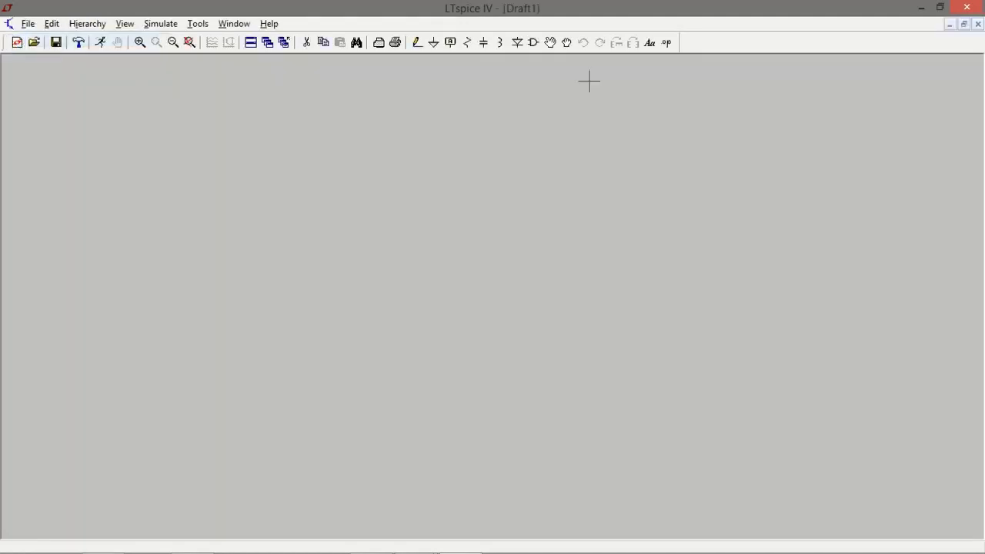
left_click(532, 43)
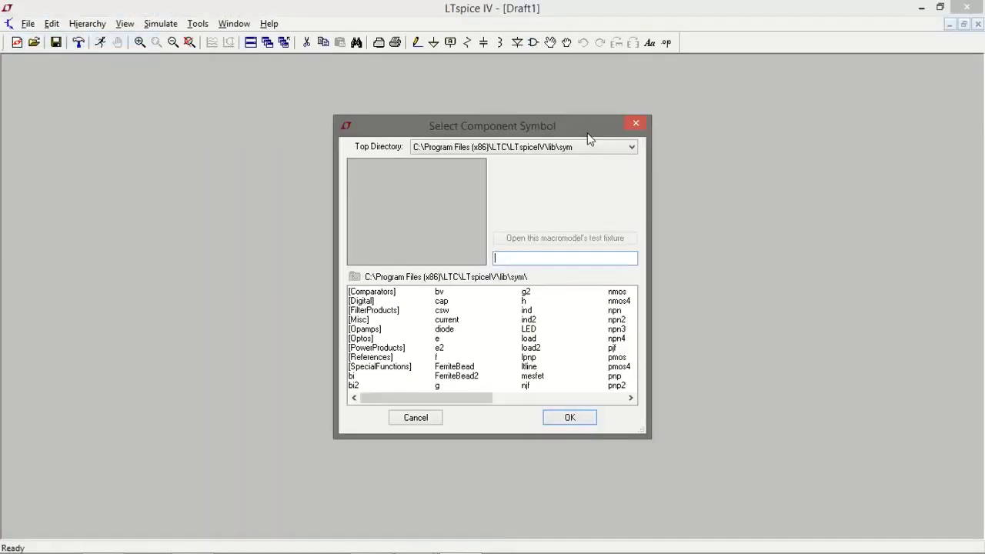
left_click(615, 312)
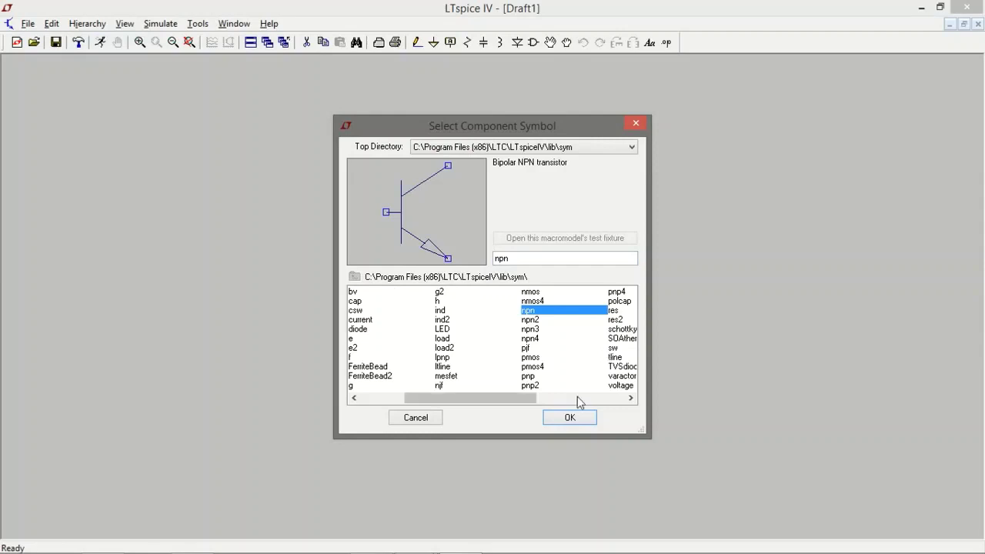
left_click(568, 419)
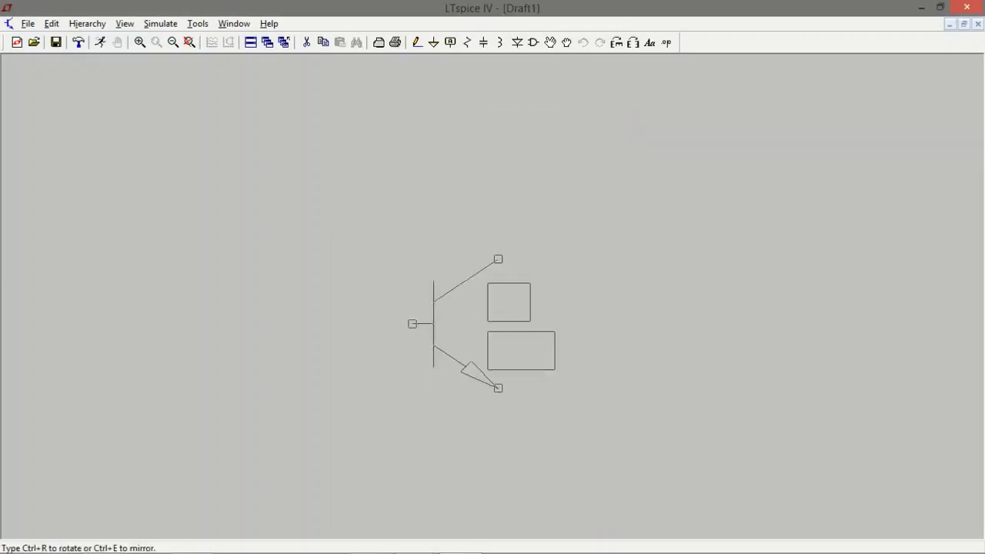
left_click(455, 323)
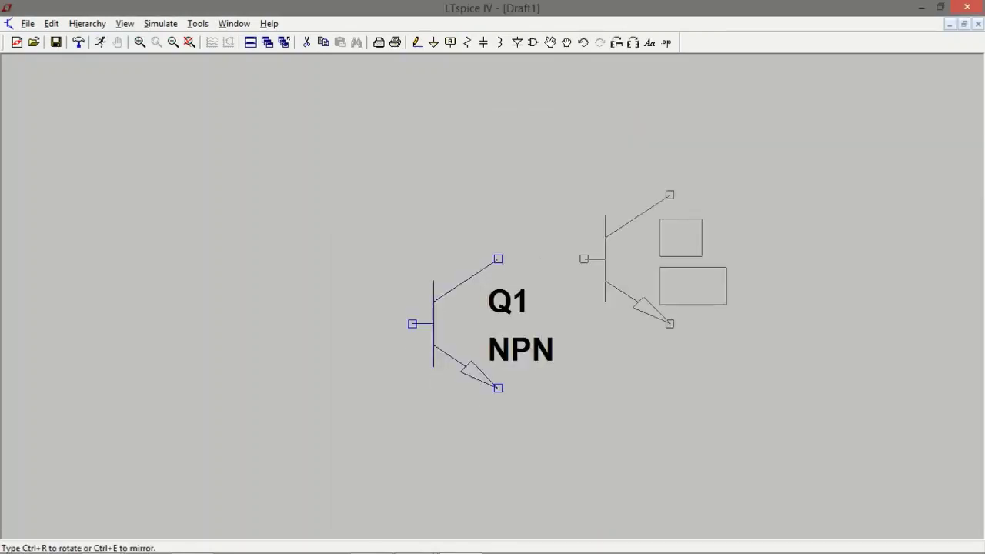
Place resistor R1 above Q1, voltage source V1 on the right and V2 at lower left
left_click(467, 42)
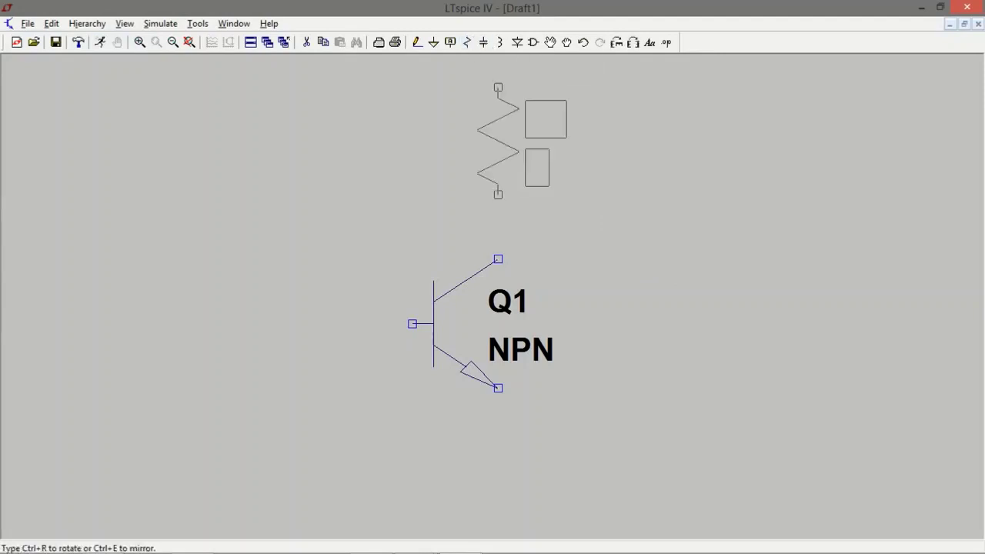
left_click(508, 134)
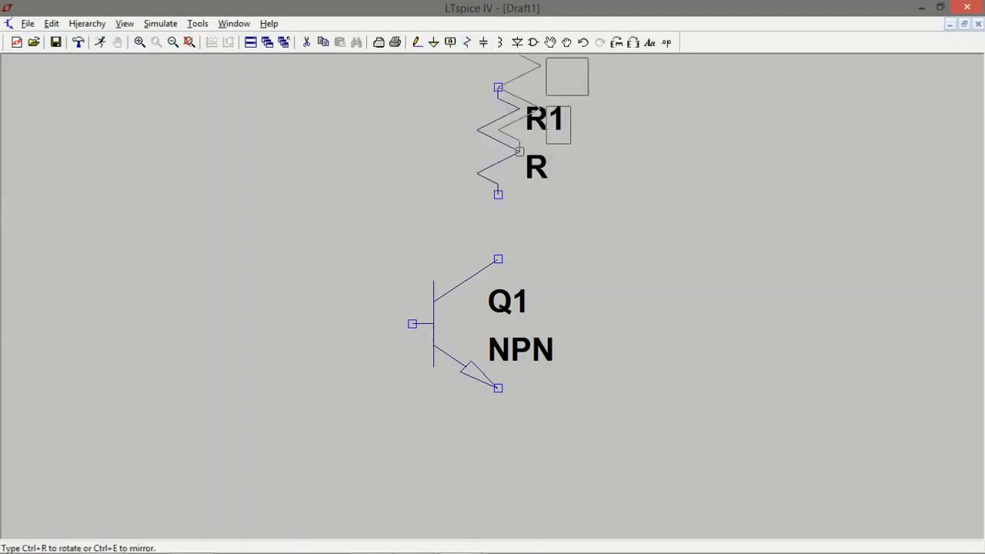
left_click(533, 43)
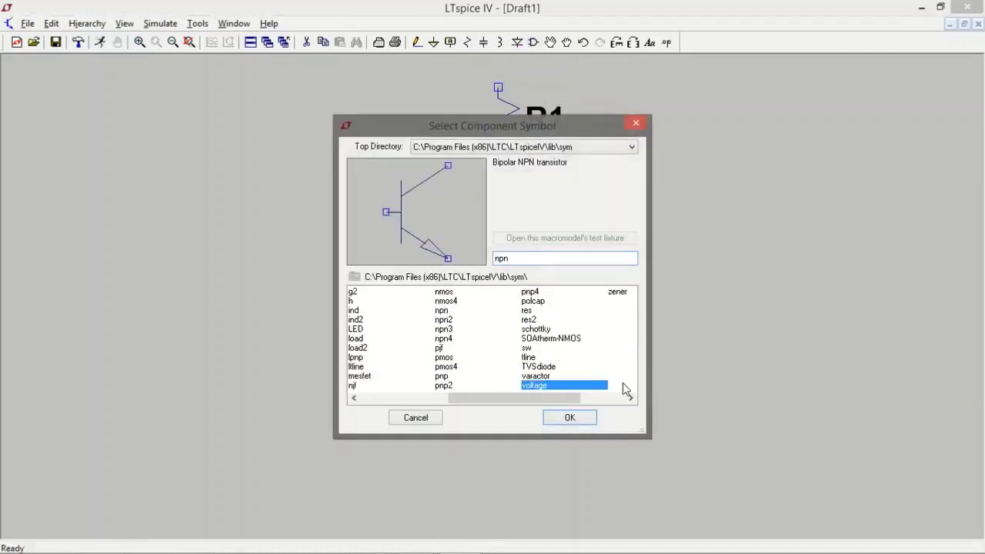
left_click(568, 419)
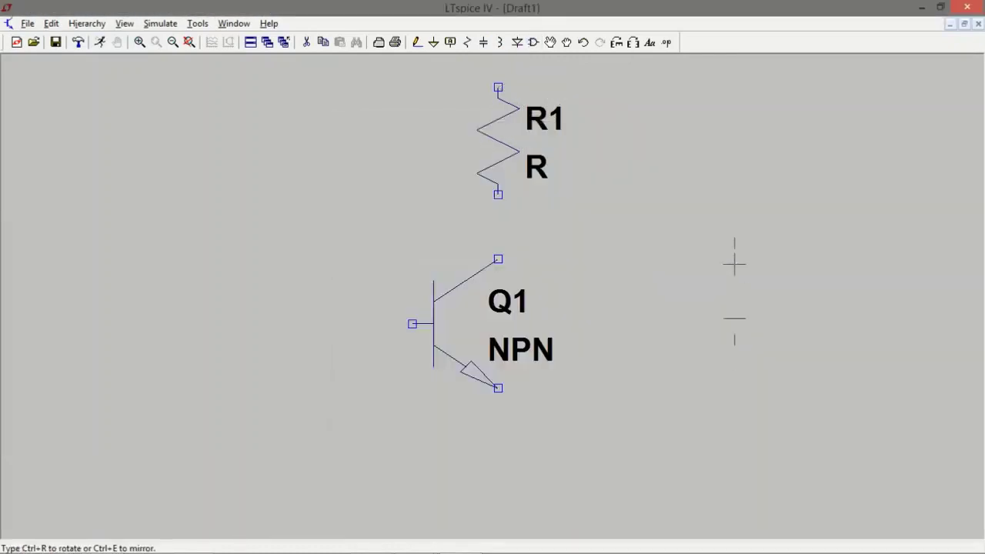
left_click(734, 291)
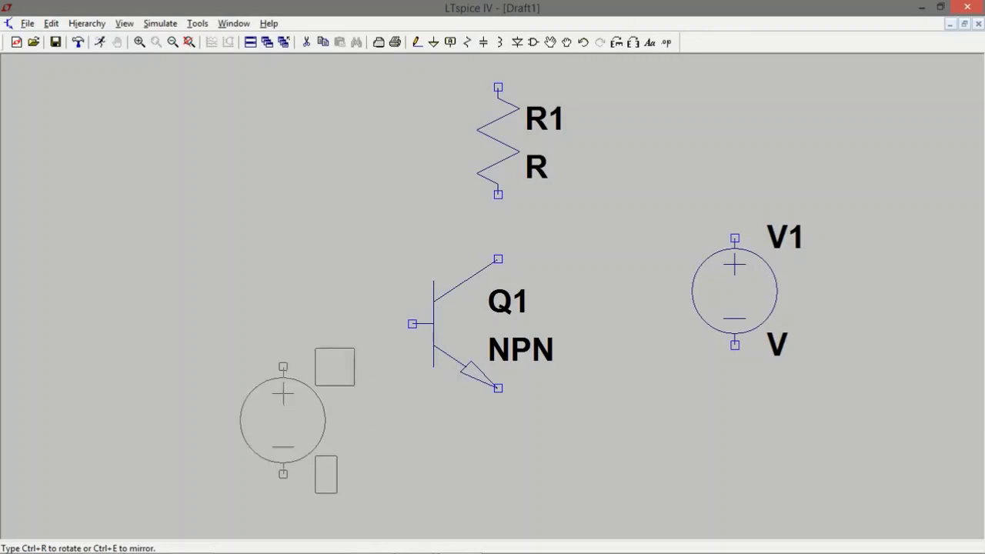
left_click(282, 420)
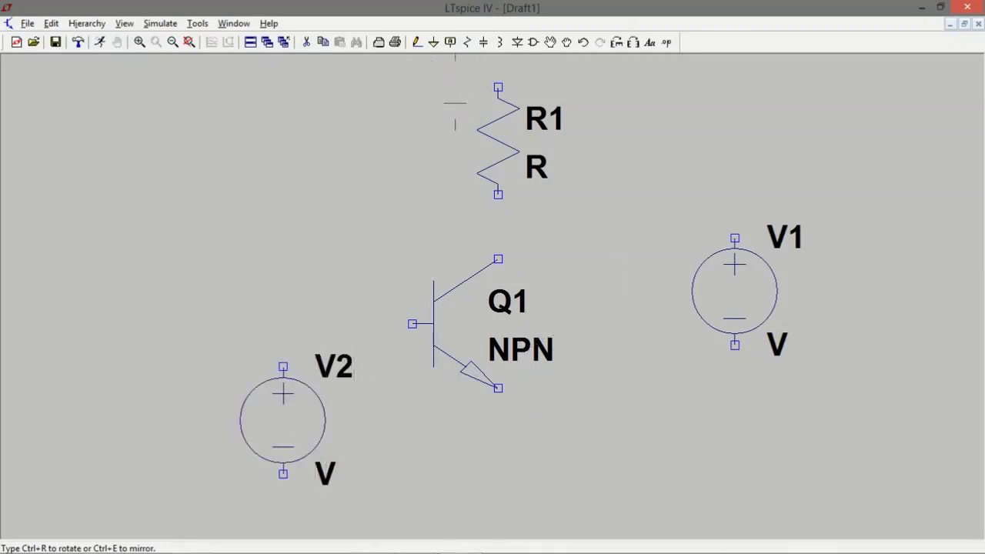
Add a ground symbol below the transistor
key("g")
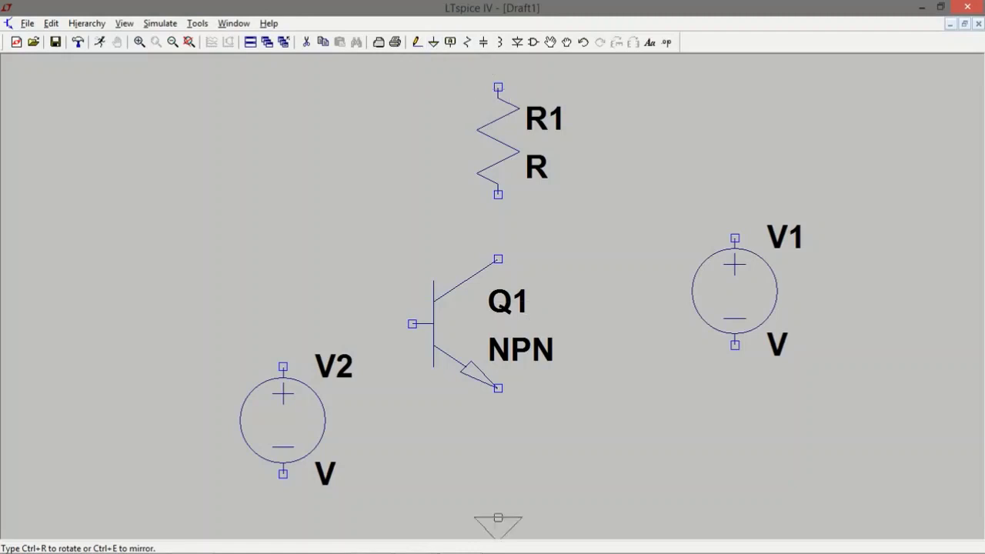
left_click(498, 537)
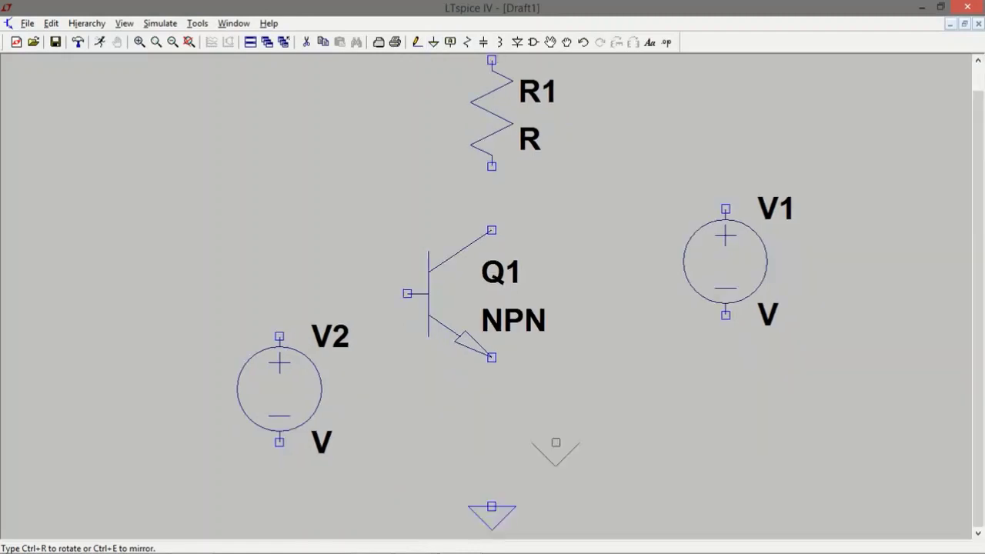
key("Escape")
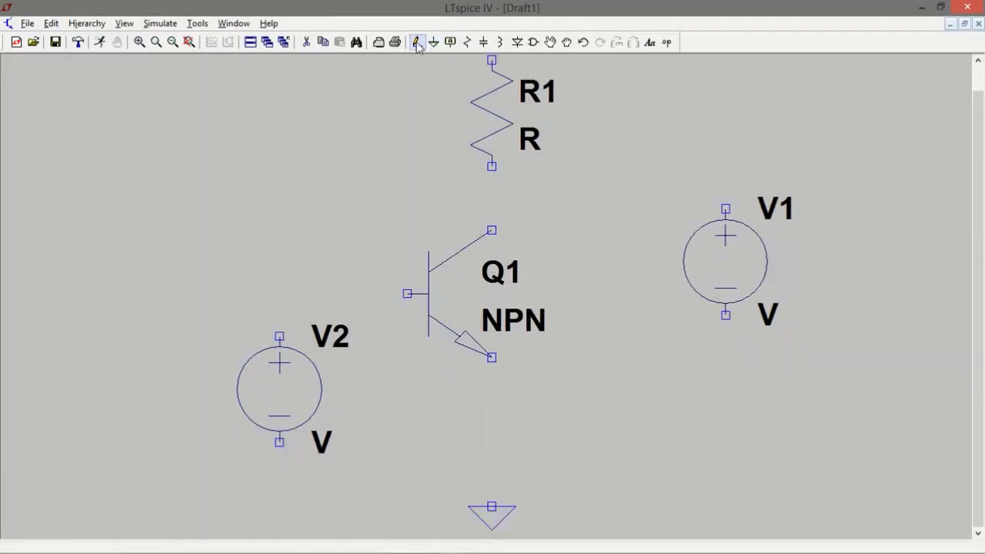
Wire Q1's emitter to ground, its collector to R1, and V2's positive terminal to the base
left_click(416, 42)
left_click(492, 506)
left_click(491, 357)
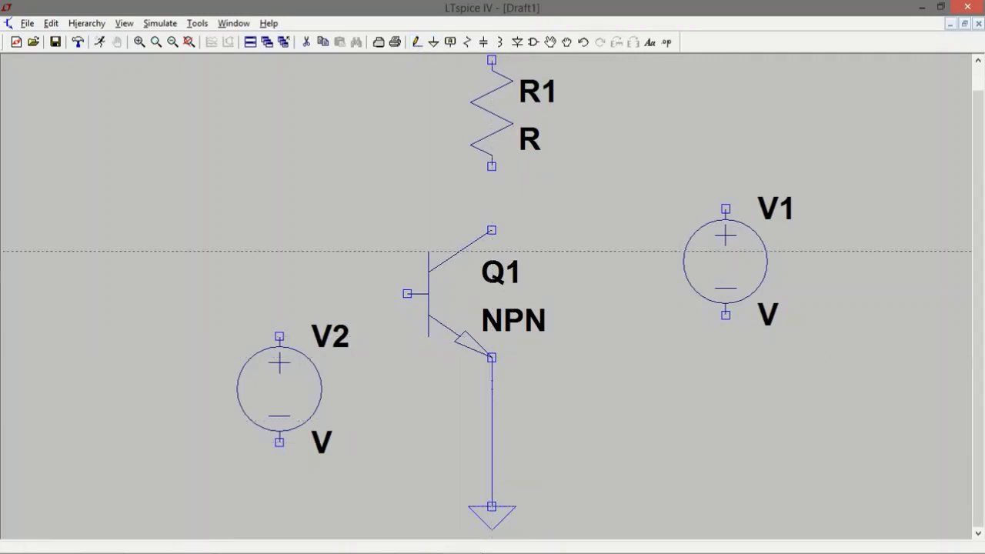
left_click(491, 229)
left_click(492, 165)
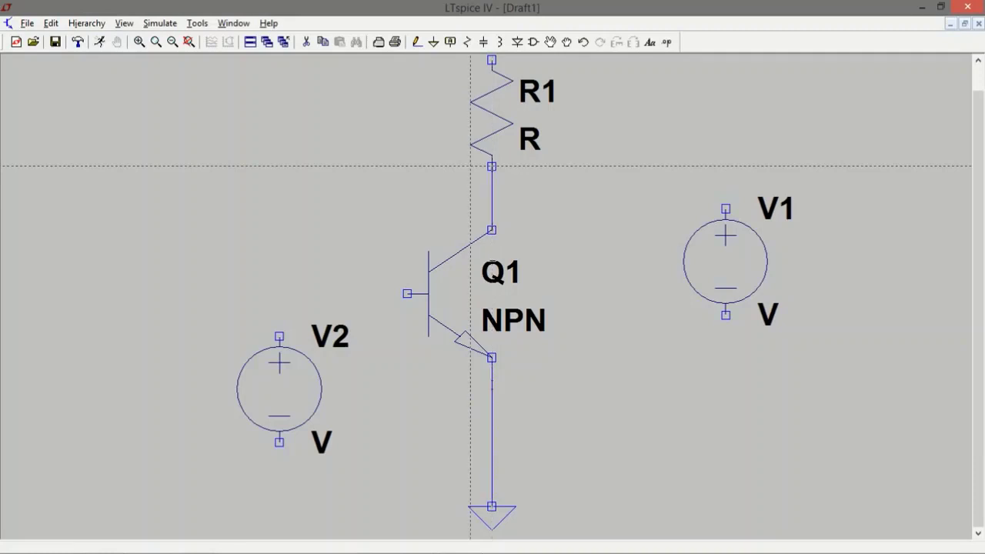
left_click(279, 336)
left_click(280, 293)
left_click(407, 293)
Connect the negative terminals of V2 and V1 to the ground node
left_click(279, 442)
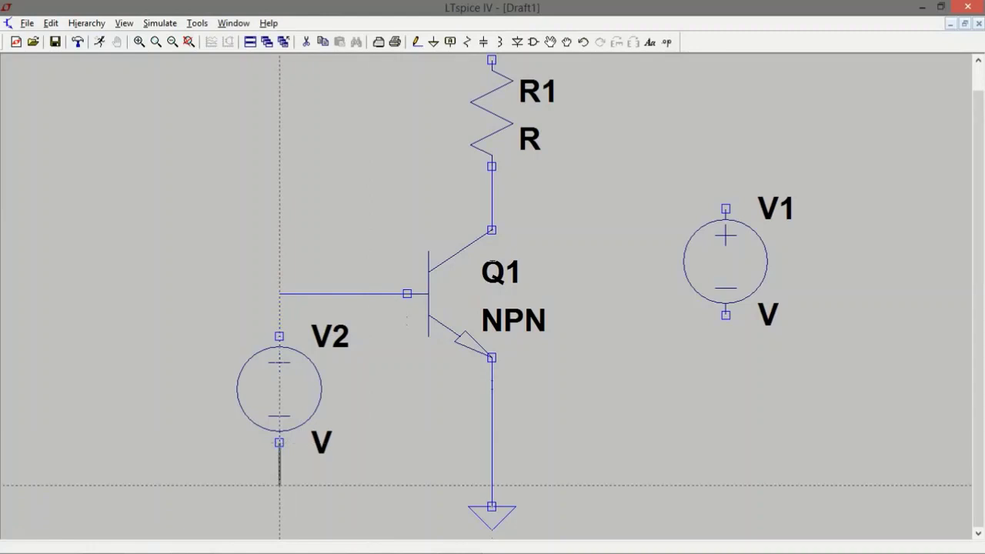
left_click(279, 486)
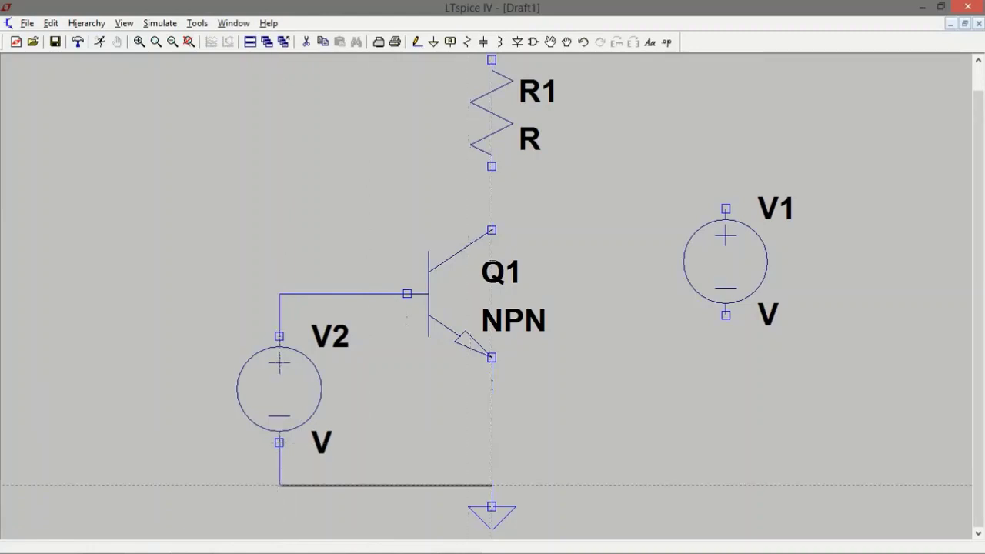
left_click(491, 486)
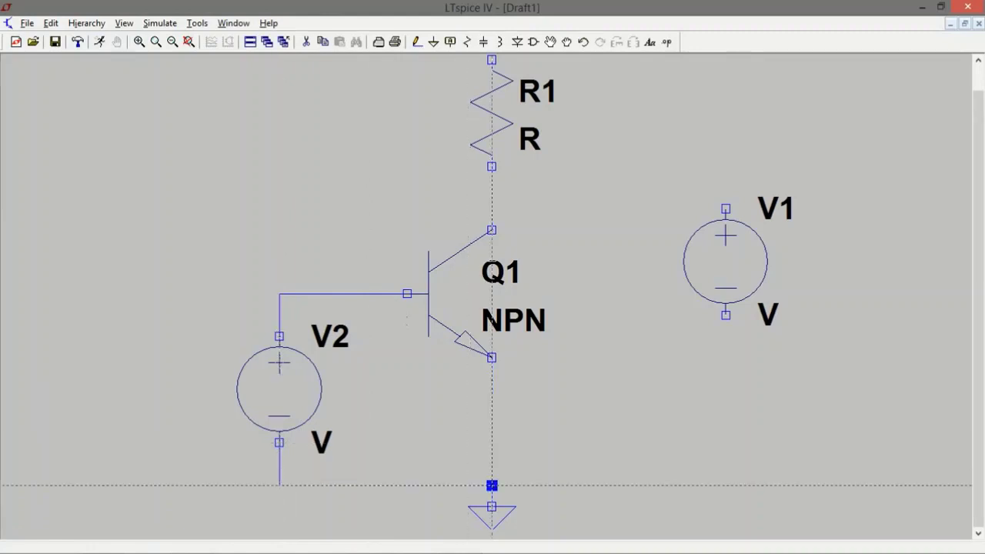
left_click(726, 316)
left_click(705, 485)
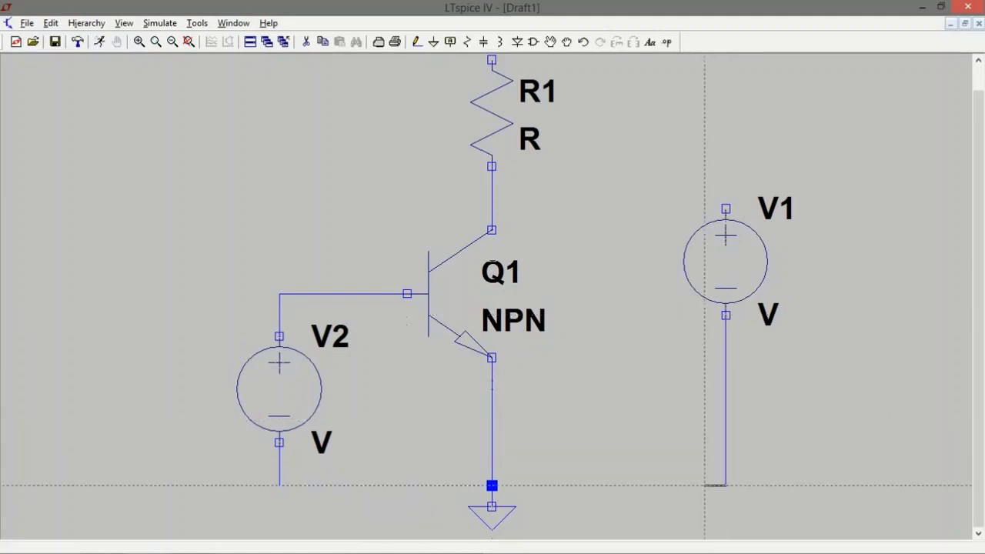
left_click(491, 486)
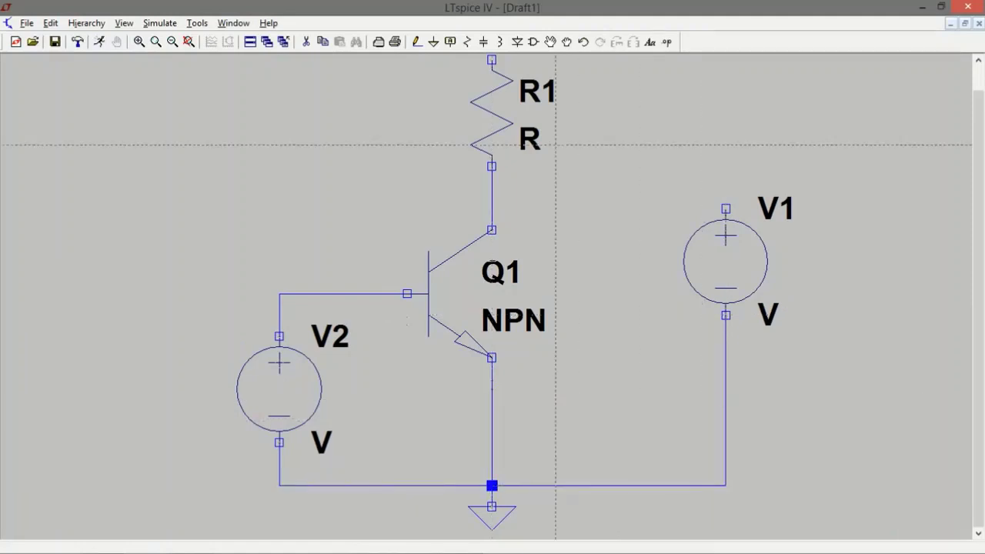
Run a wire from R1's top end across to V1's positive terminal
scroll(470, 87, "up", 1)
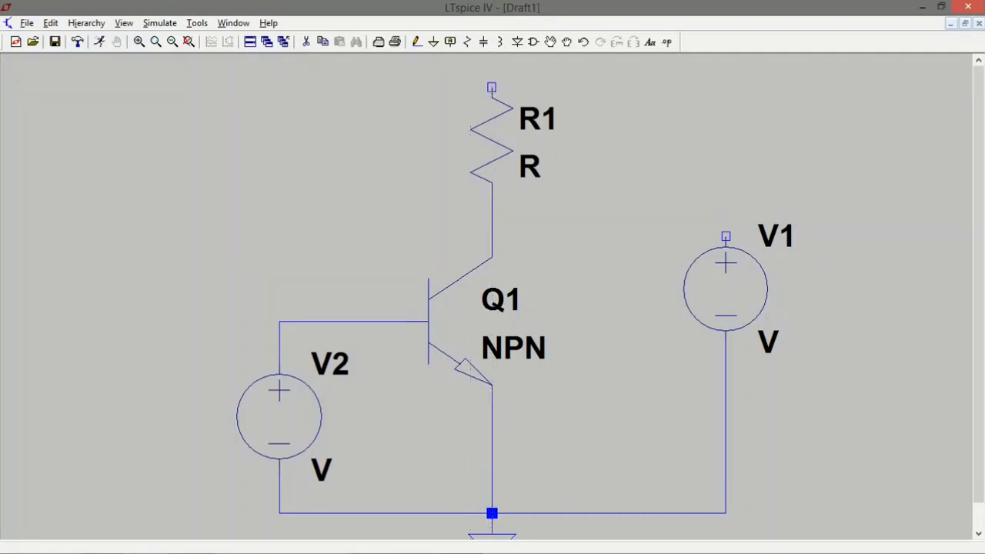
left_click(492, 87)
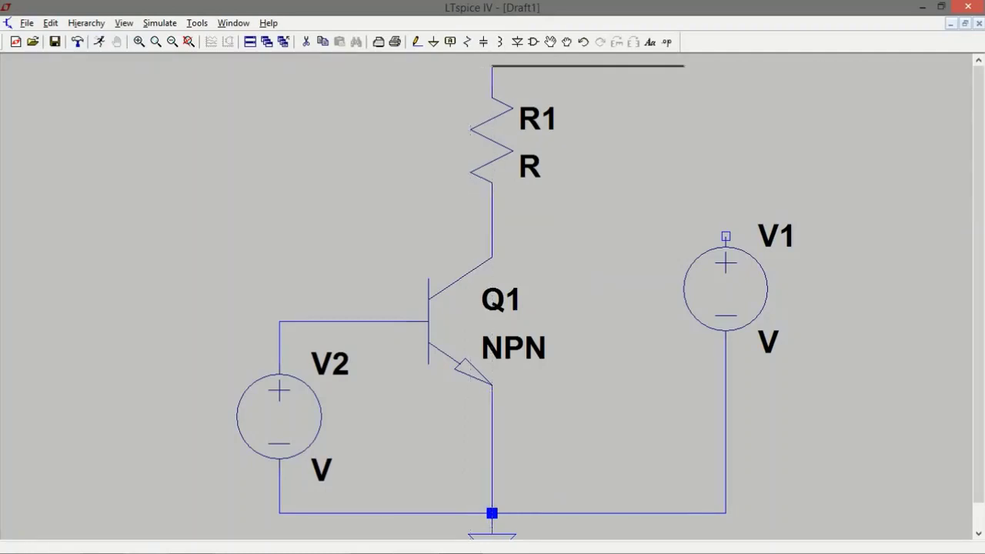
left_click(725, 66)
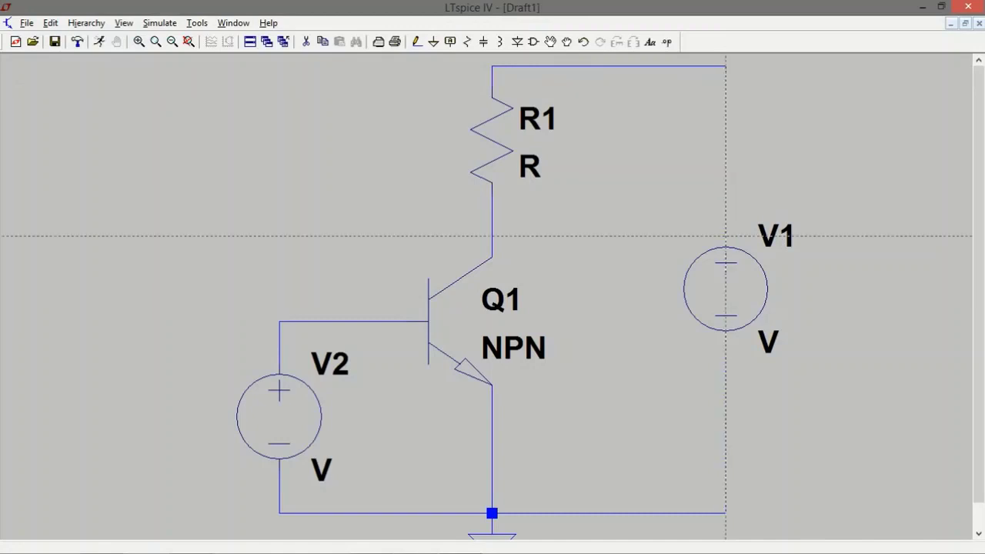
left_click(725, 513)
left_click(428, 322)
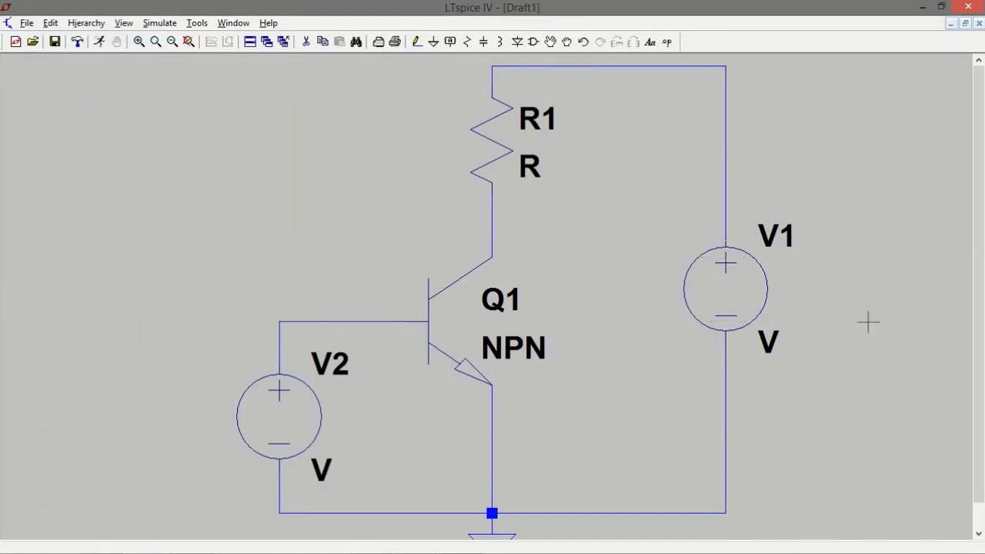
key("Escape")
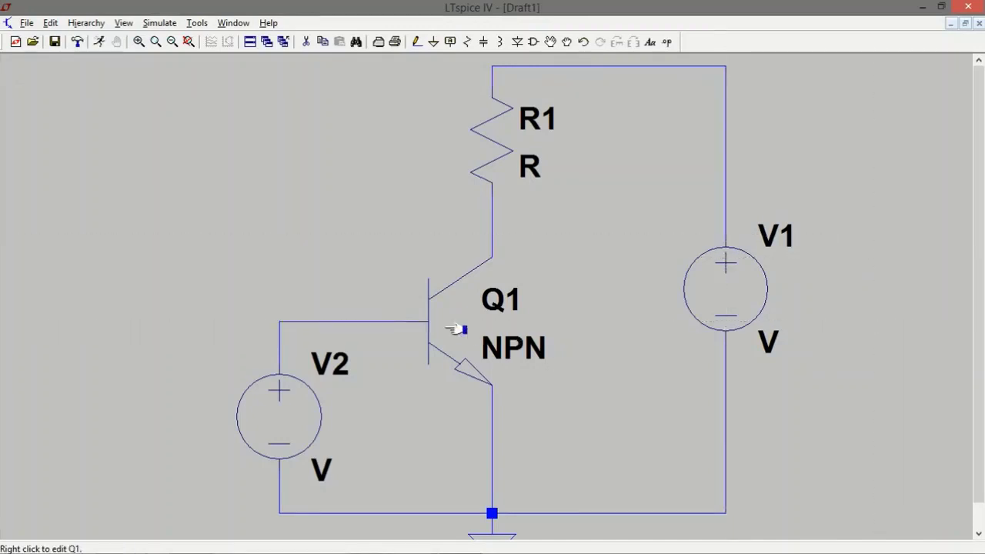
Pick 2N666 from the bipolar transistor model list for Q1
right_click(456, 330)
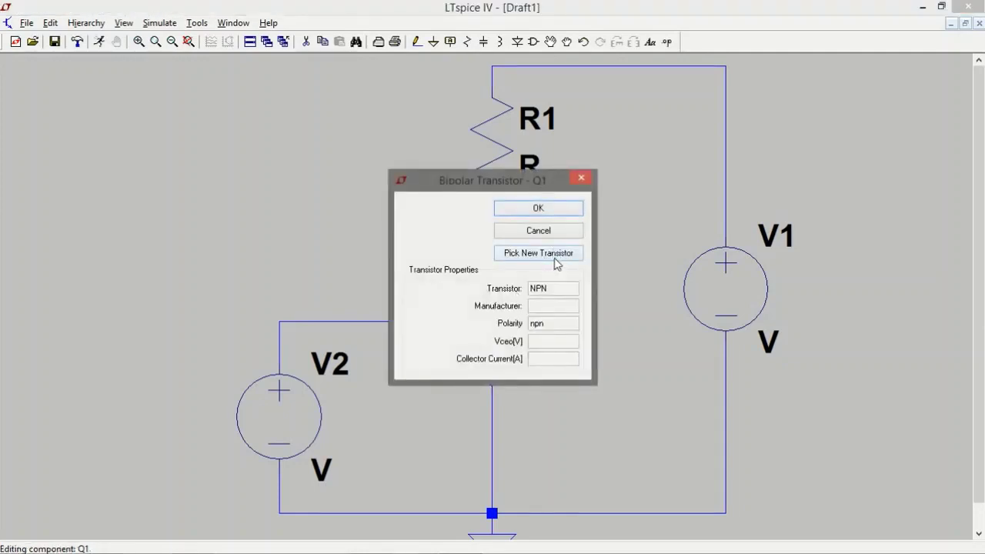
left_click(557, 261)
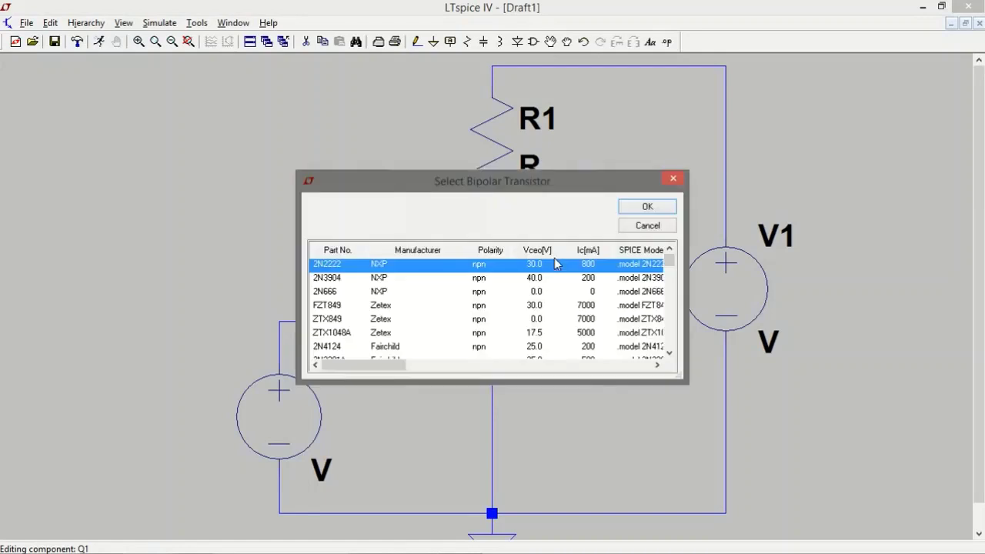
left_click(323, 294)
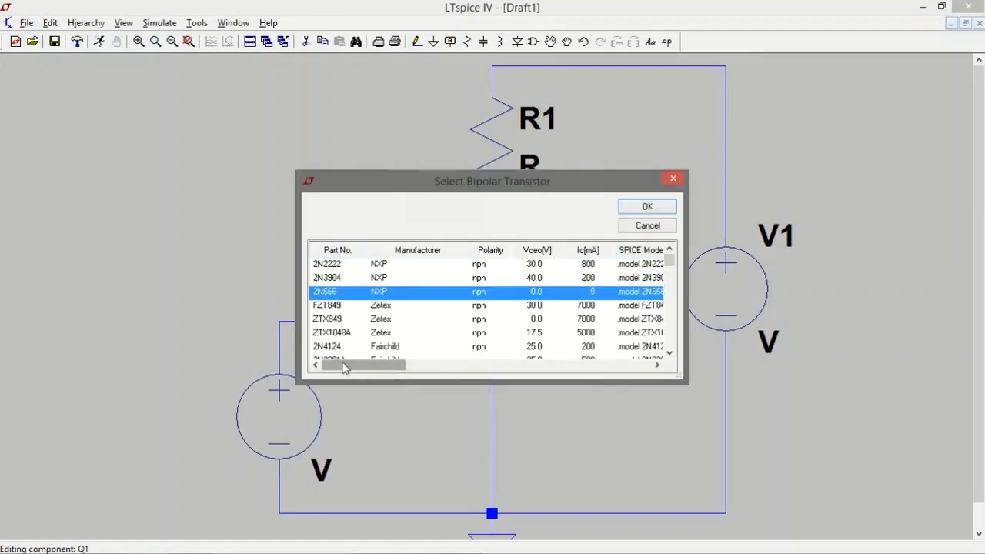
left_click_drag(343, 367, 398, 368)
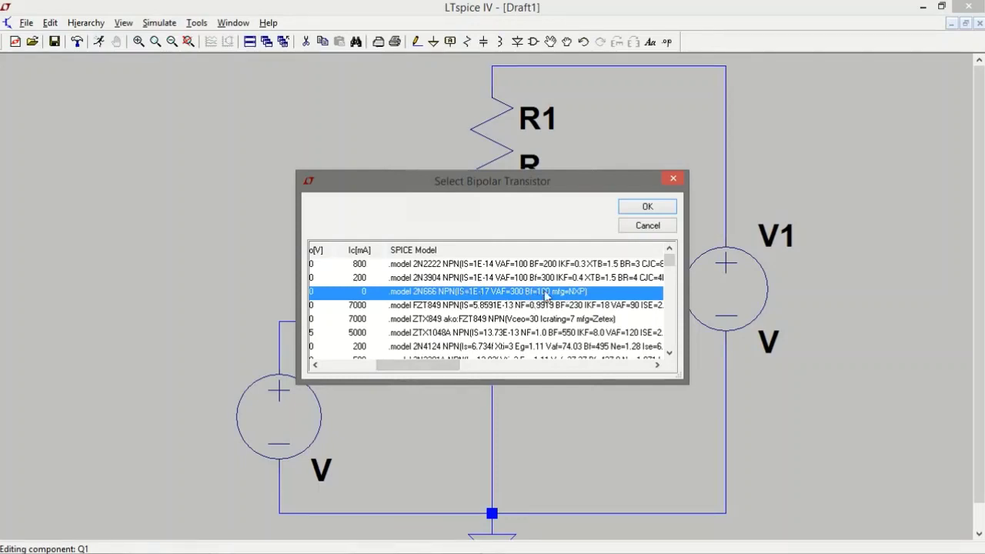
left_click(638, 210)
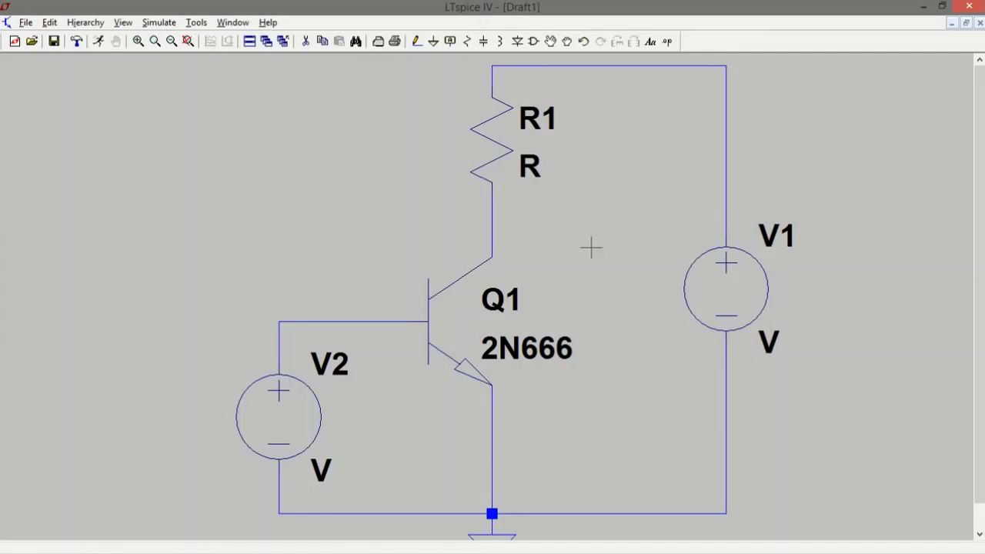
Set resistor R1 to 5K and supply V1 to 2.5 V
right_click(493, 149)
type("5")
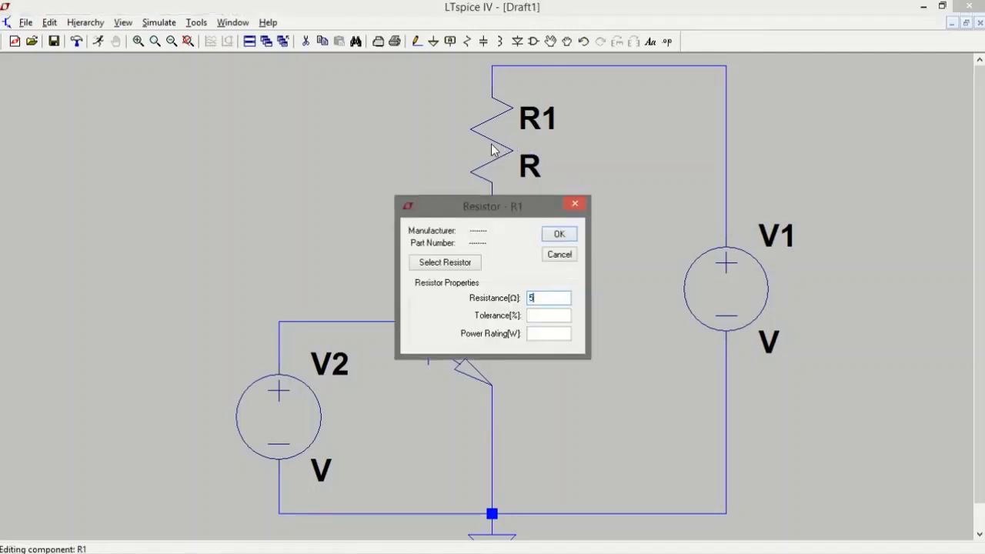
type("K")
left_click(544, 240)
right_click(743, 291)
type("2.5")
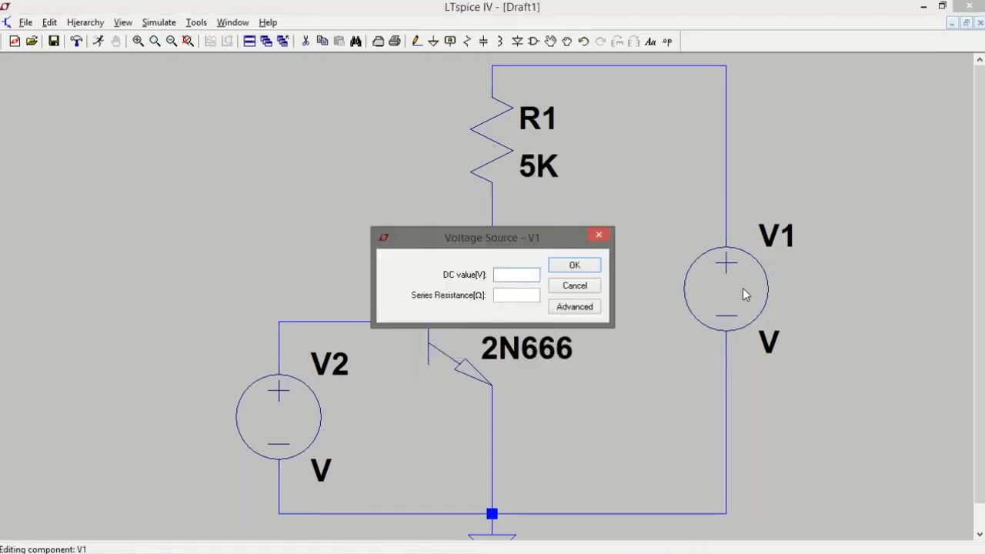
left_click(574, 265)
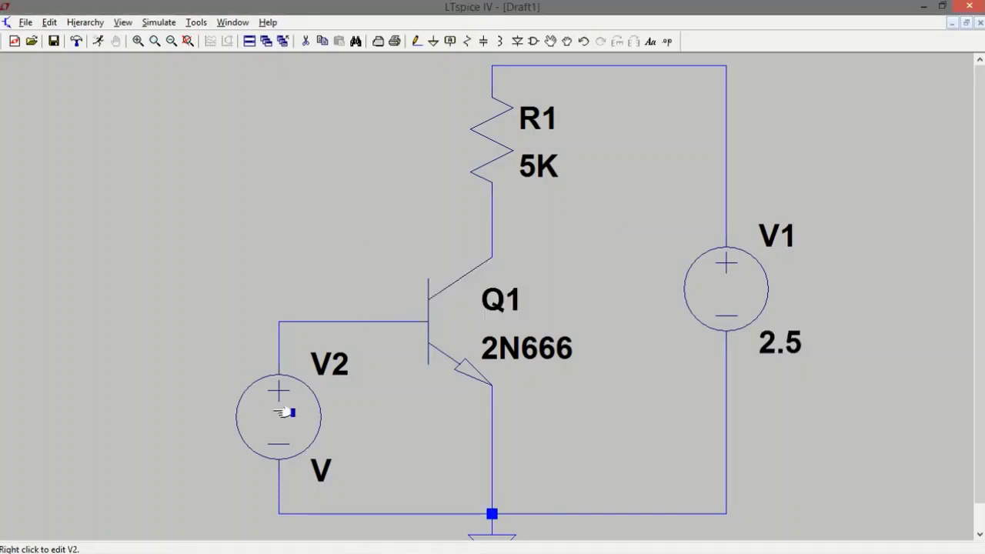
Set base source V2 to 0.8 V
right_click(274, 415)
type("0.")
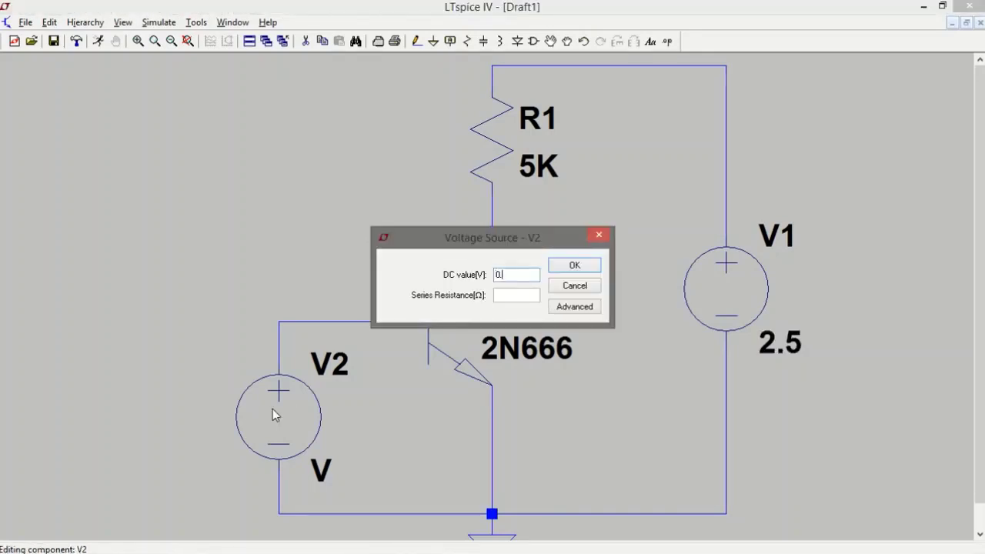
type("8")
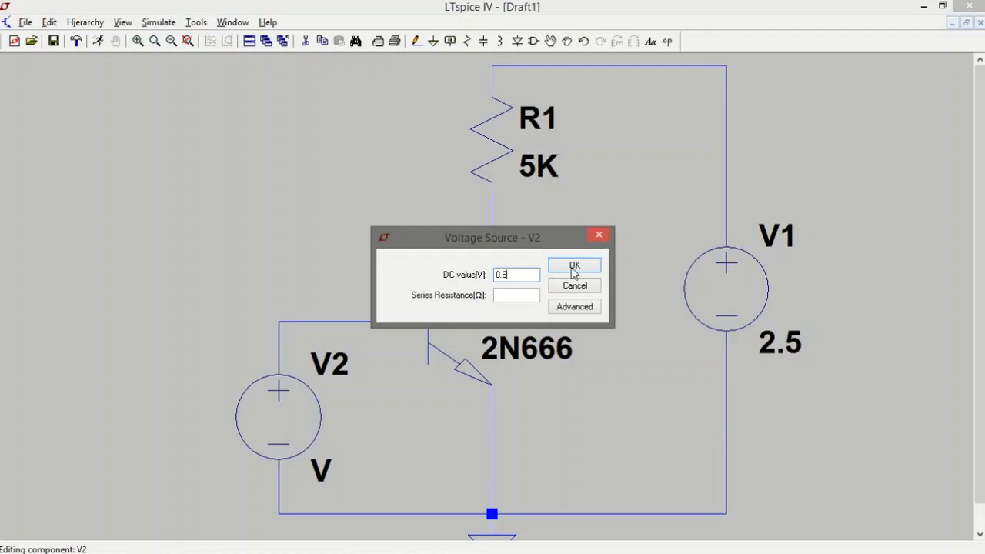
left_click(574, 267)
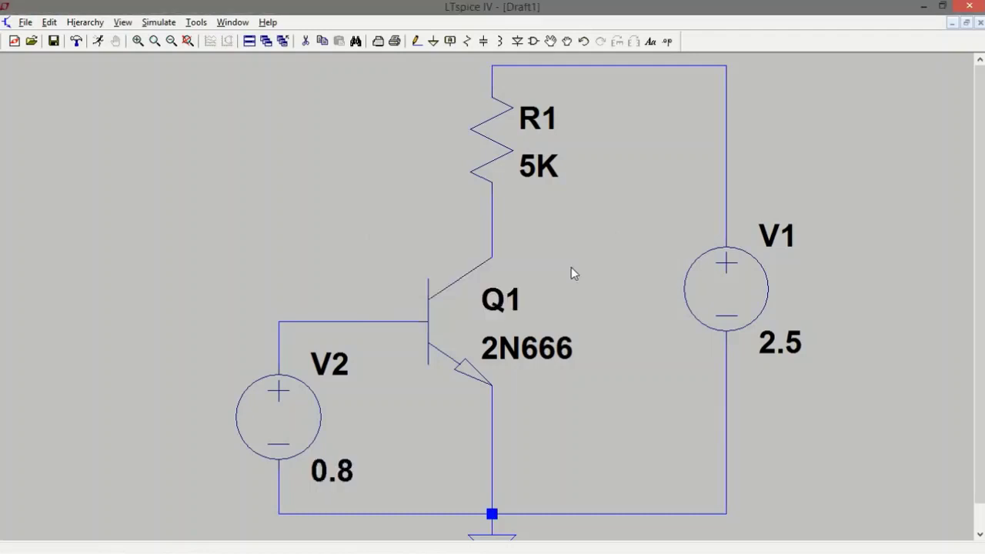
key("F3")
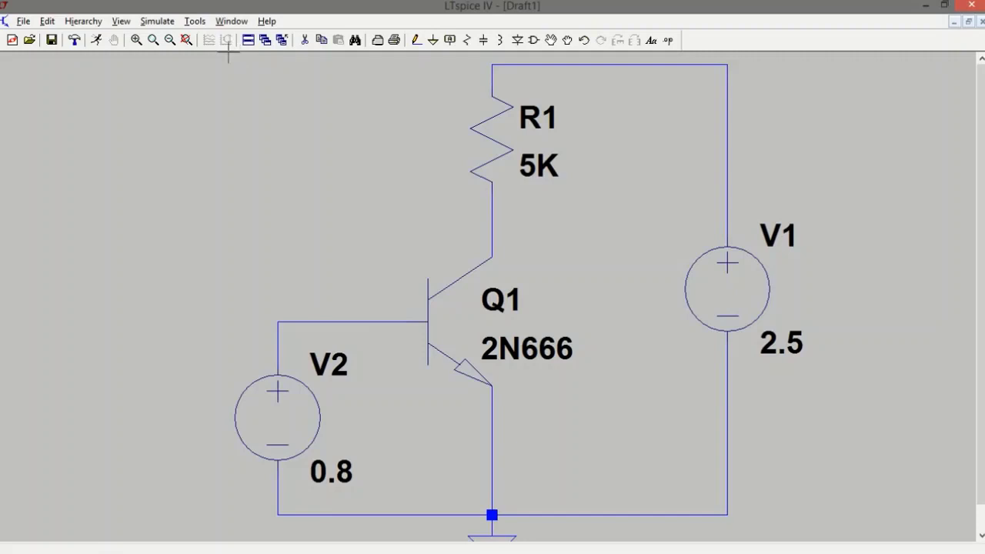
left_click(143, 23)
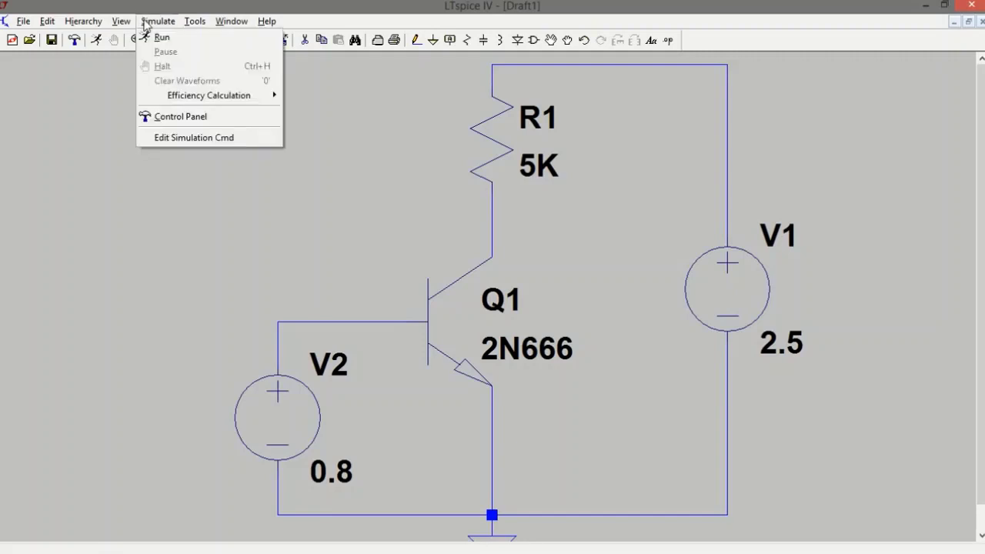
Place a DC operating point .op directive left of Q1 and run the simulation
left_click(187, 141)
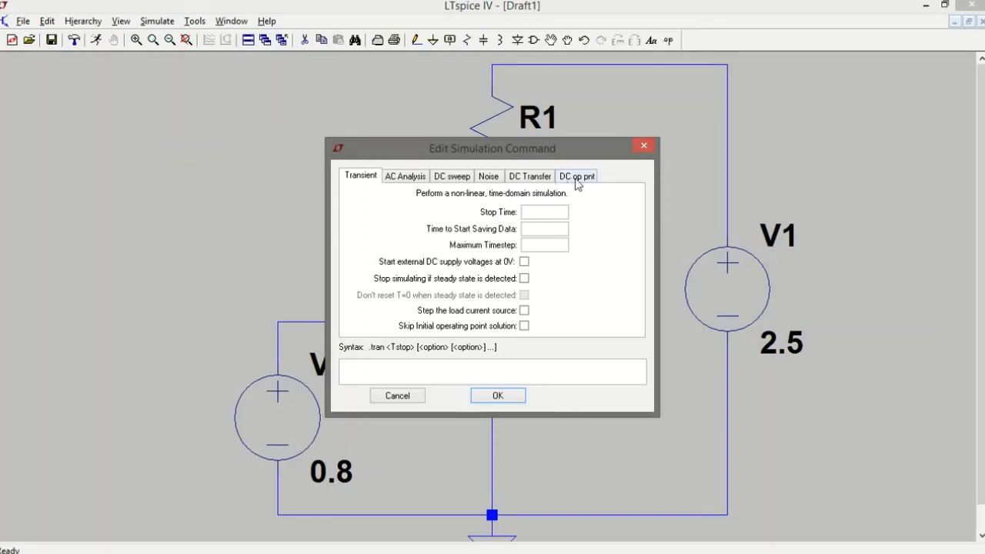
left_click(575, 178)
left_click(498, 399)
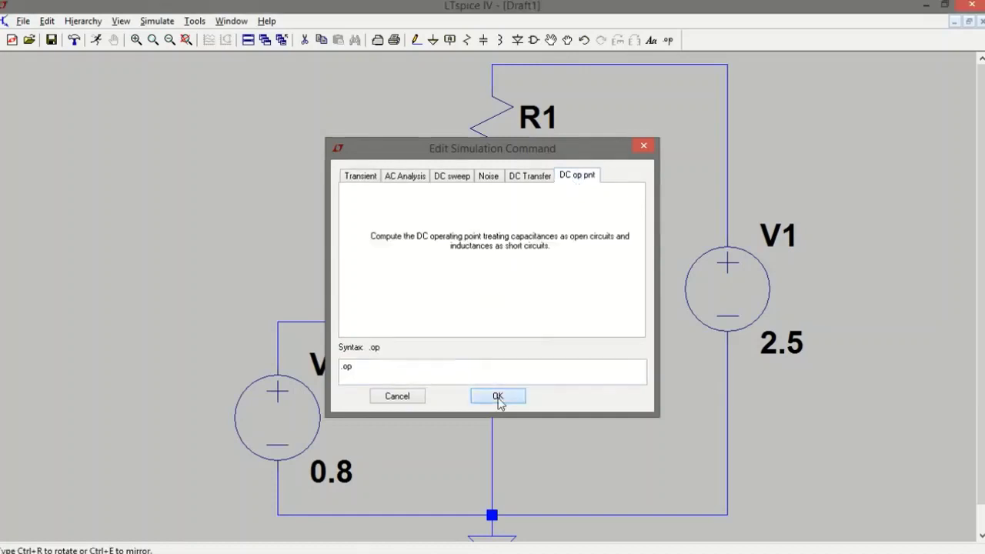
left_click(281, 289)
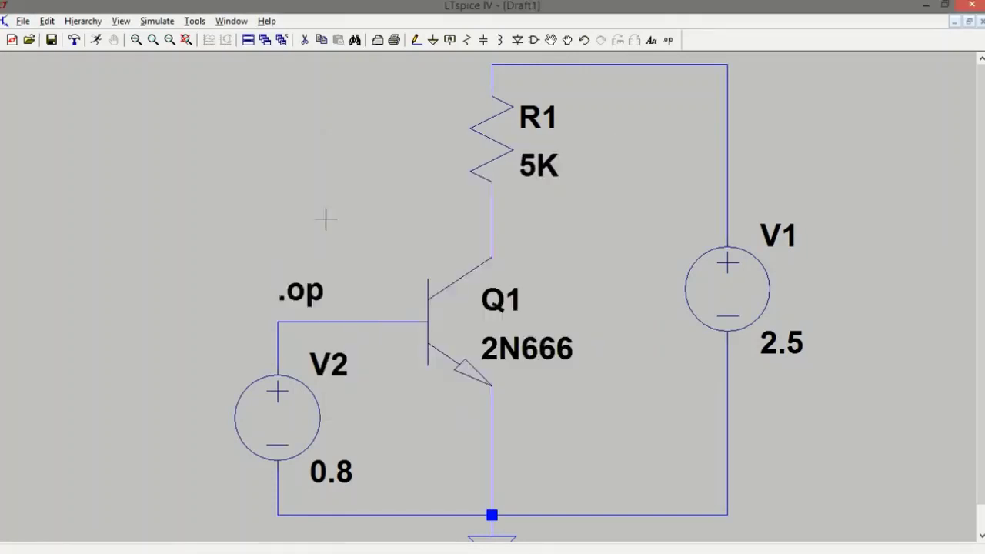
left_click(97, 41)
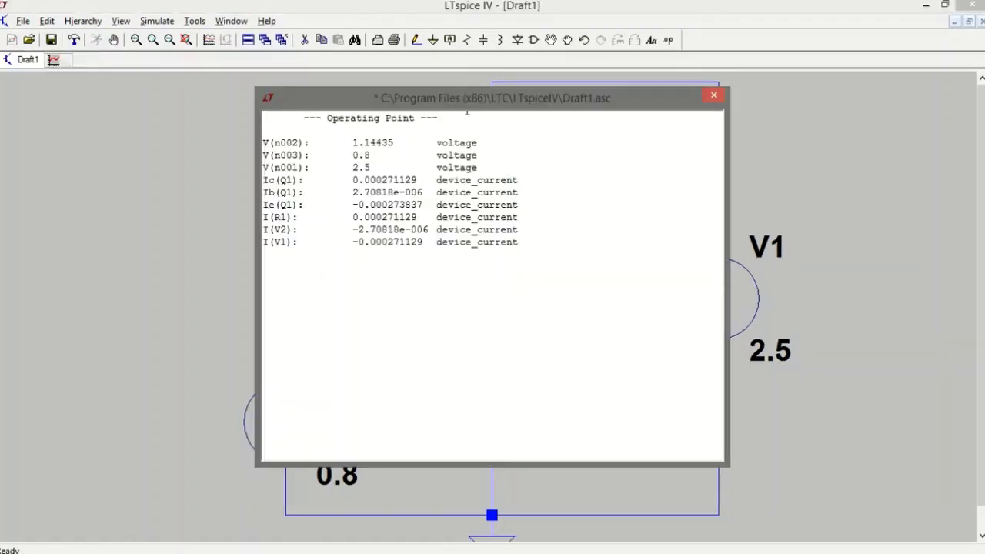
Review node n002, V(n003) at 0.8, V(n001) at 2.5 and I(R1) in the results
left_click_drag(505, 106, 659, 111)
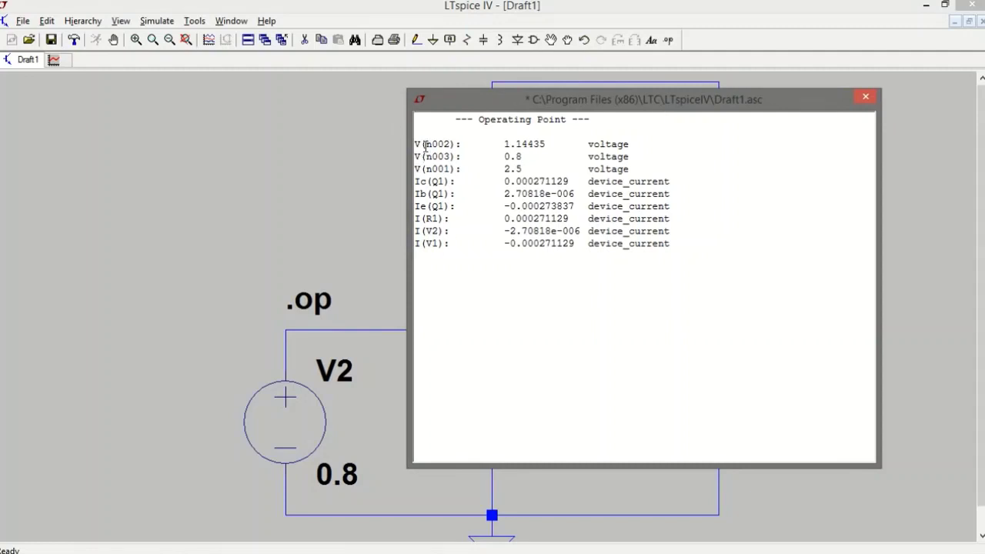
mouse_move(427, 145)
left_mouse_down()
mouse_move(450, 144)
mouse_move(450, 156)
left_mouse_up()
left_click_drag(504, 156, 523, 157)
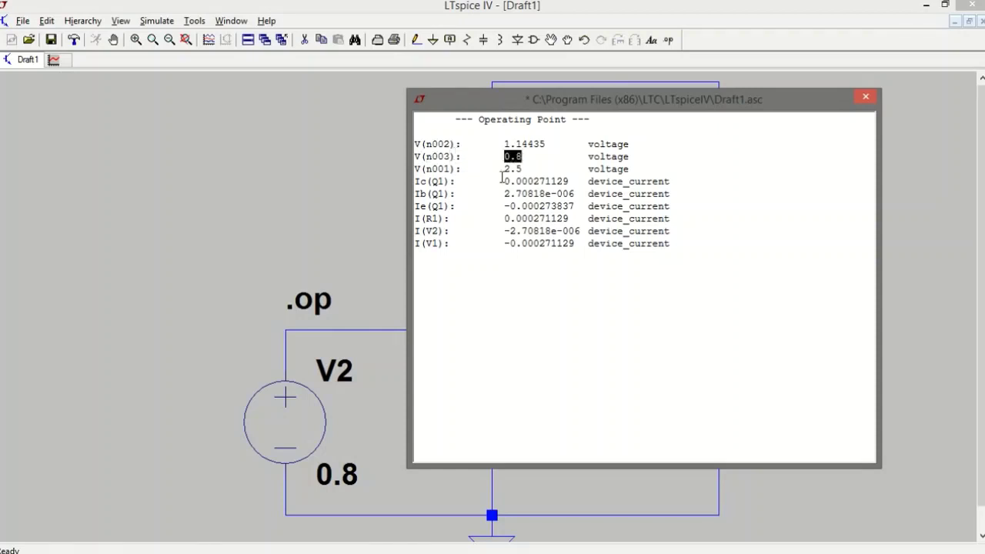
left_click(427, 169)
left_click_drag(427, 168, 523, 168)
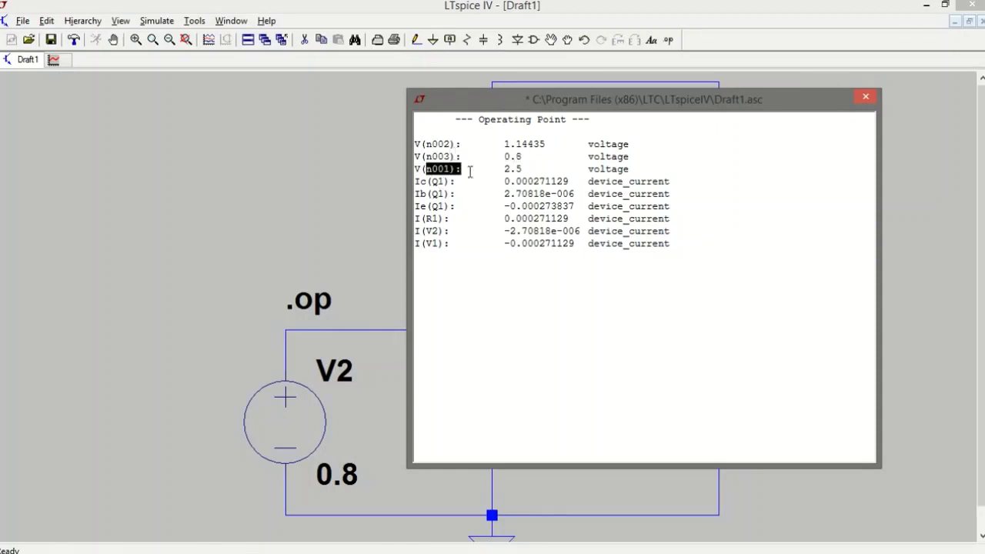
left_click(428, 187)
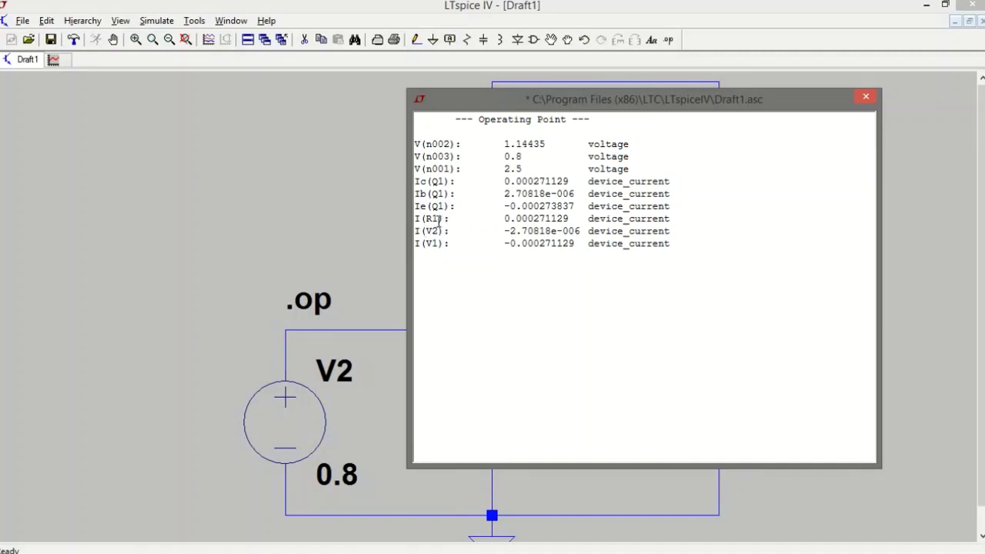
left_click_drag(439, 219, 431, 220)
Reposition the results window, recheck node n002 at 1.14435 V, then close the results
left_click_drag(544, 109, 587, 285)
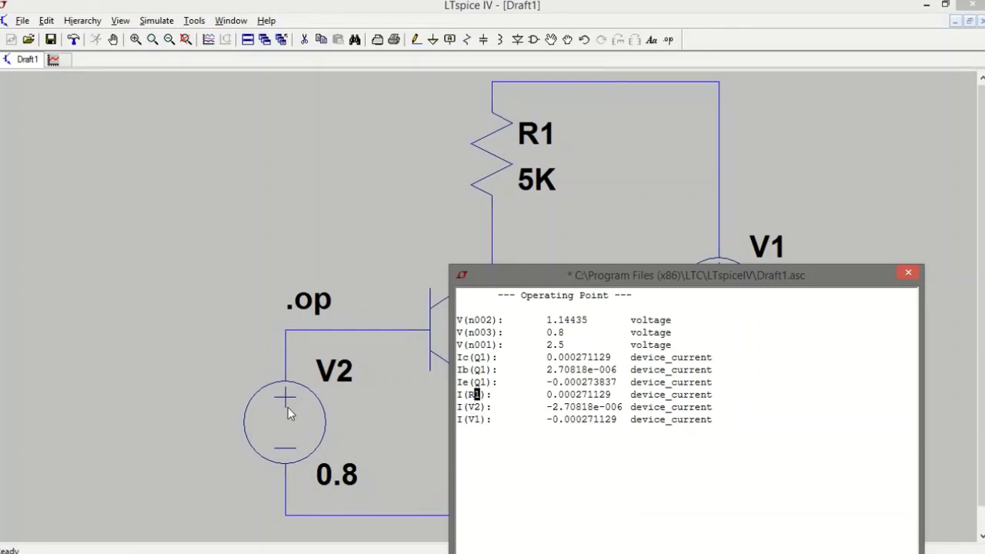
left_click_drag(785, 274, 665, 90)
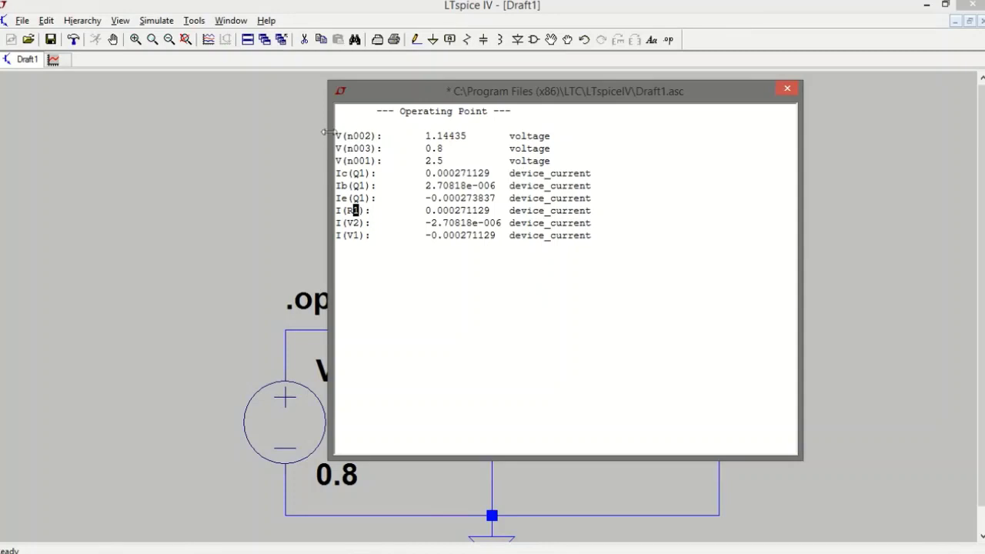
mouse_move(334, 138)
left_mouse_down()
mouse_move(577, 149)
mouse_move(607, 204)
mouse_move(611, 239)
left_mouse_up()
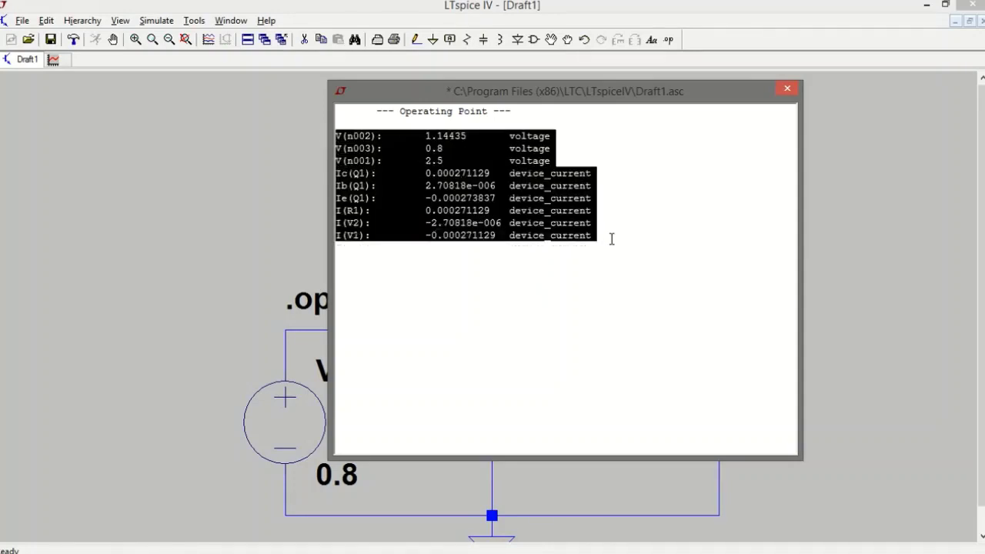
left_click(470, 291)
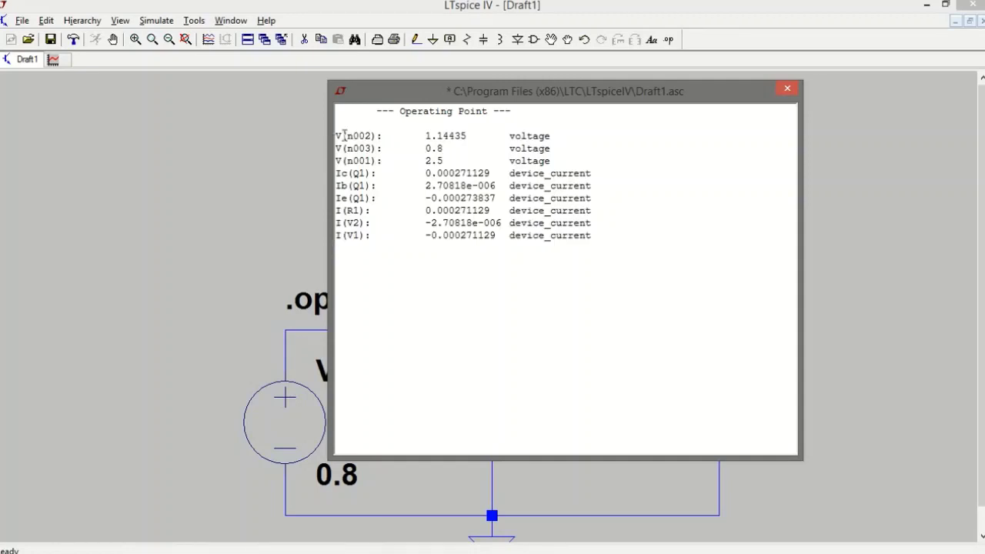
mouse_move(347, 136)
left_mouse_down()
mouse_move(373, 137)
mouse_move(374, 149)
left_mouse_up()
left_click(786, 91)
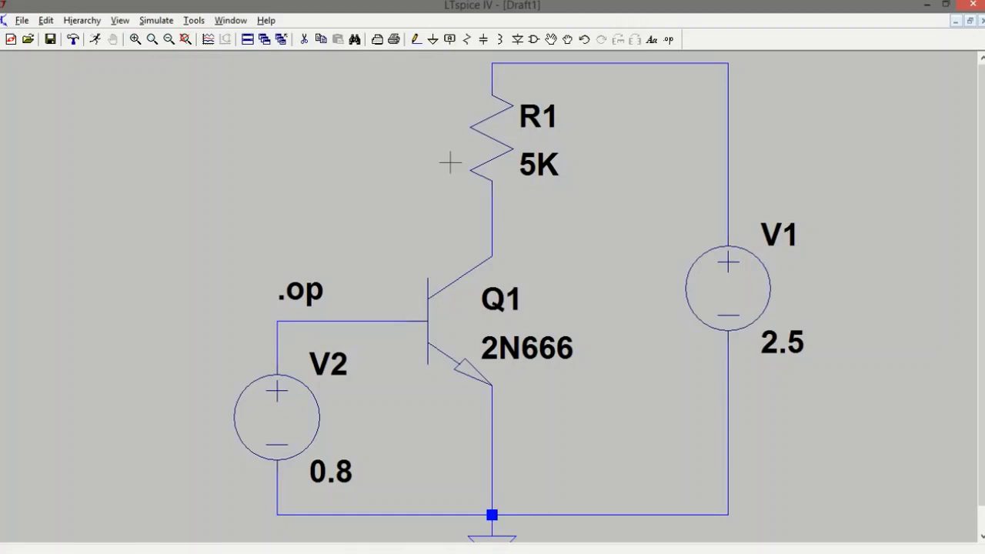
Place Base net labels on the base wire and on the wire below R1
left_click(450, 39)
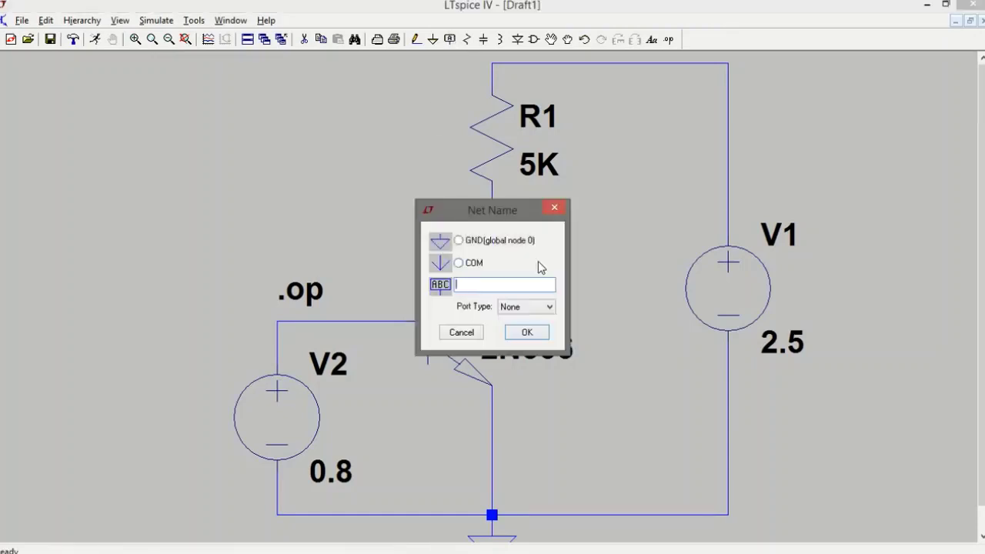
type("B")
type("ase")
left_click(528, 333)
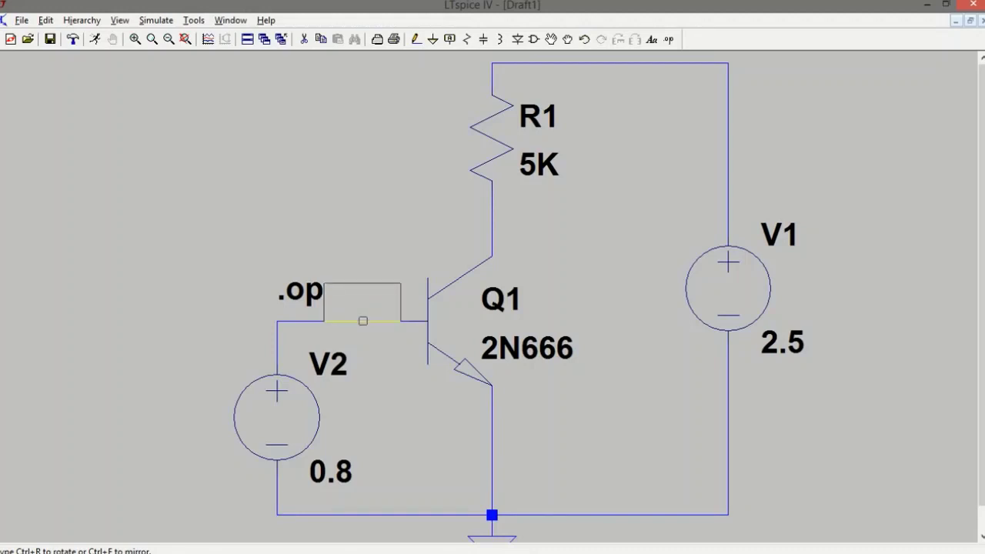
left_click(362, 321)
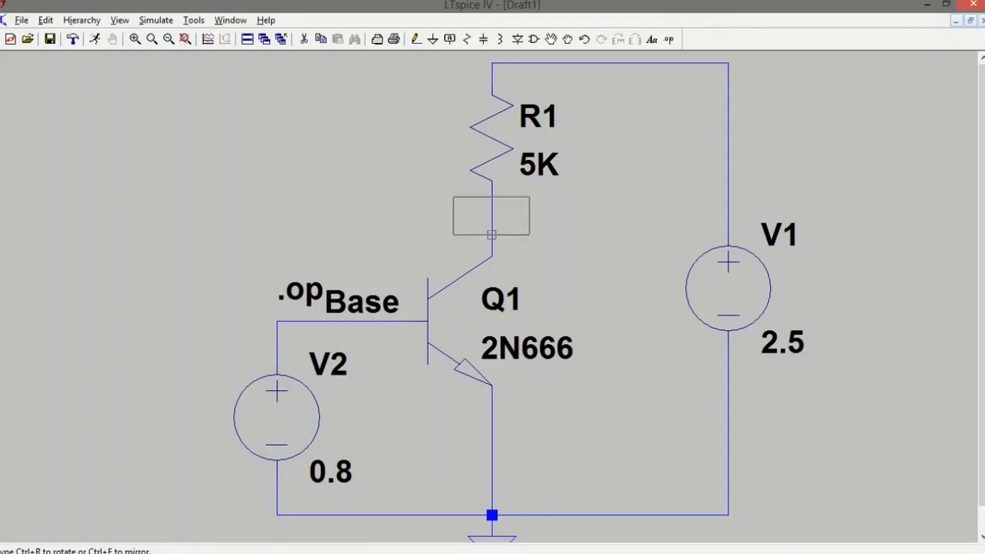
left_click(490, 235)
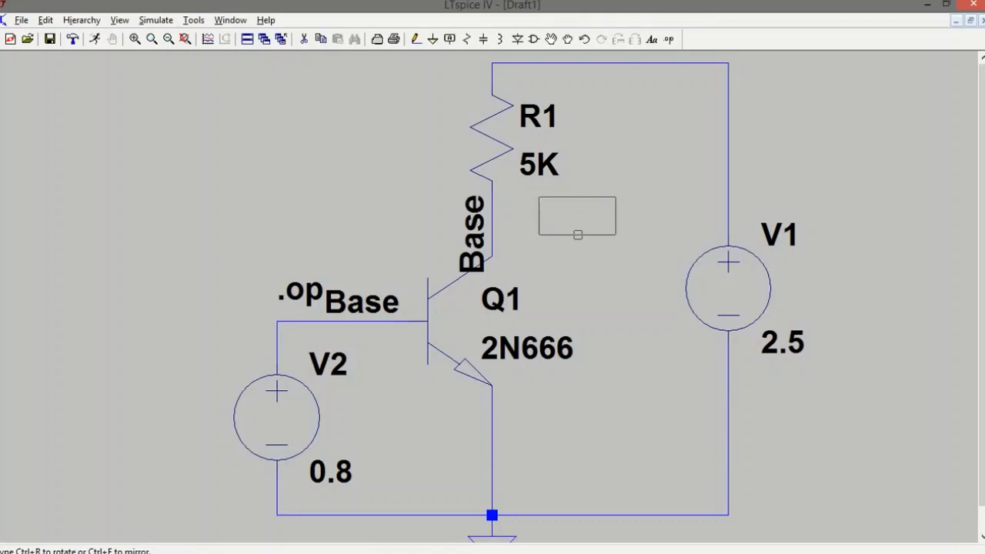
key("Escape")
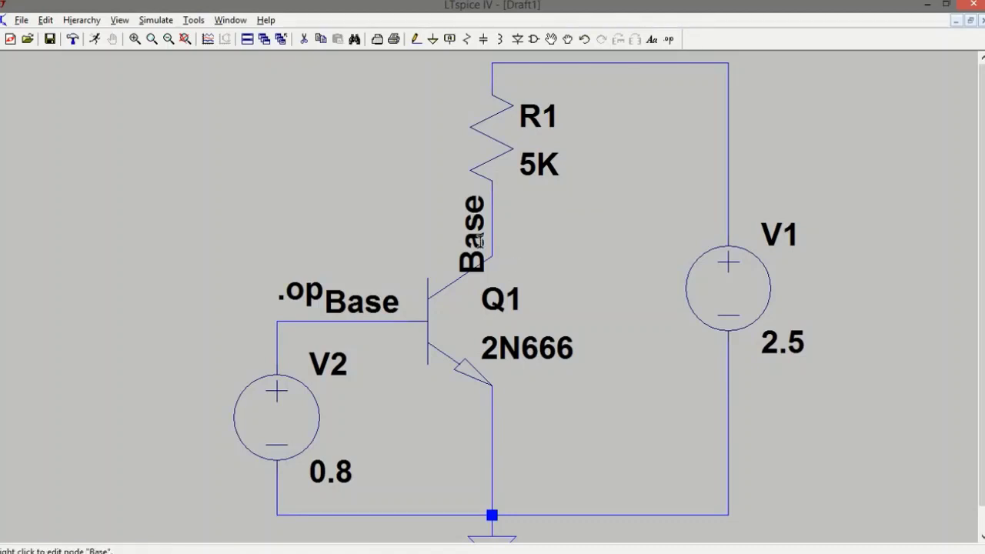
Rename the label on the collector wire to Col
right_click(476, 235)
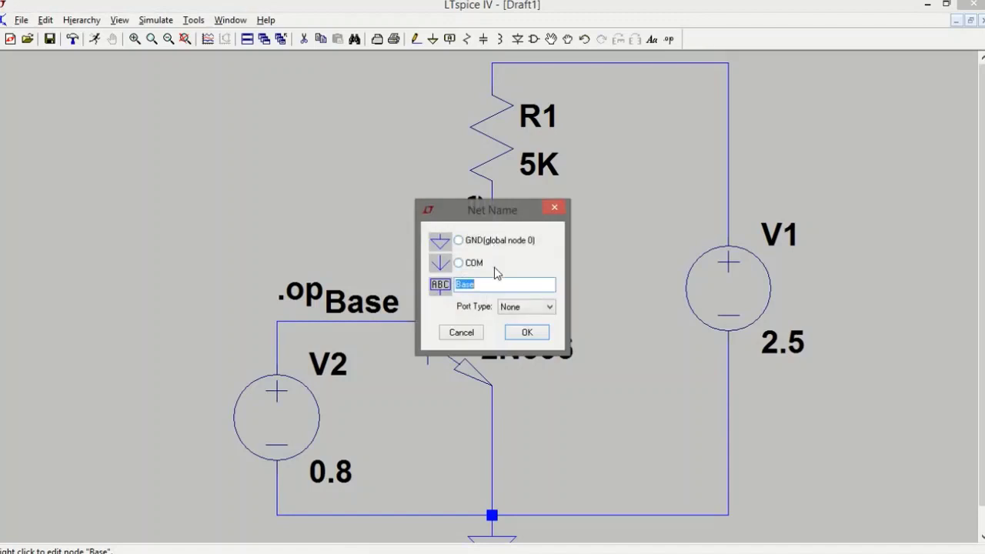
type("Cole")
key("BackSpace")
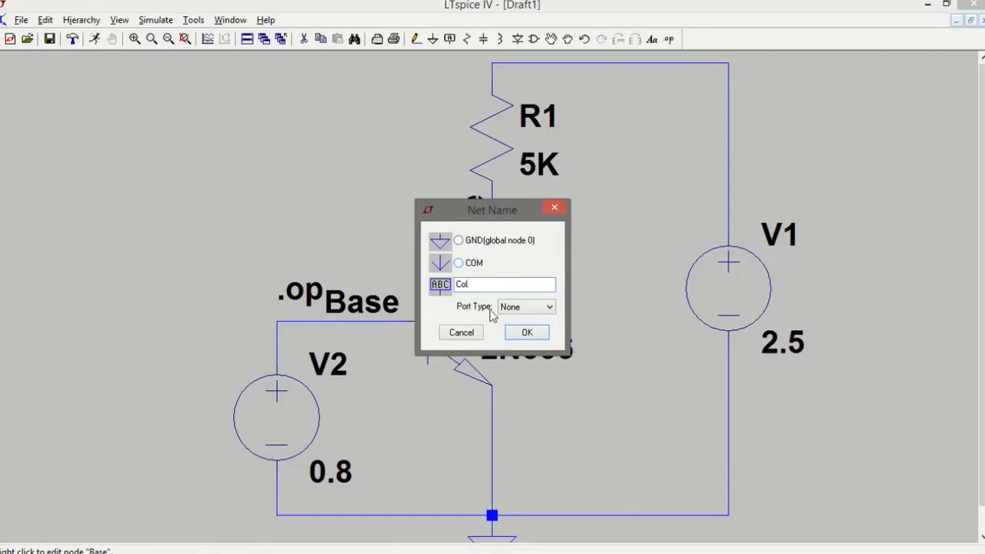
left_click(525, 333)
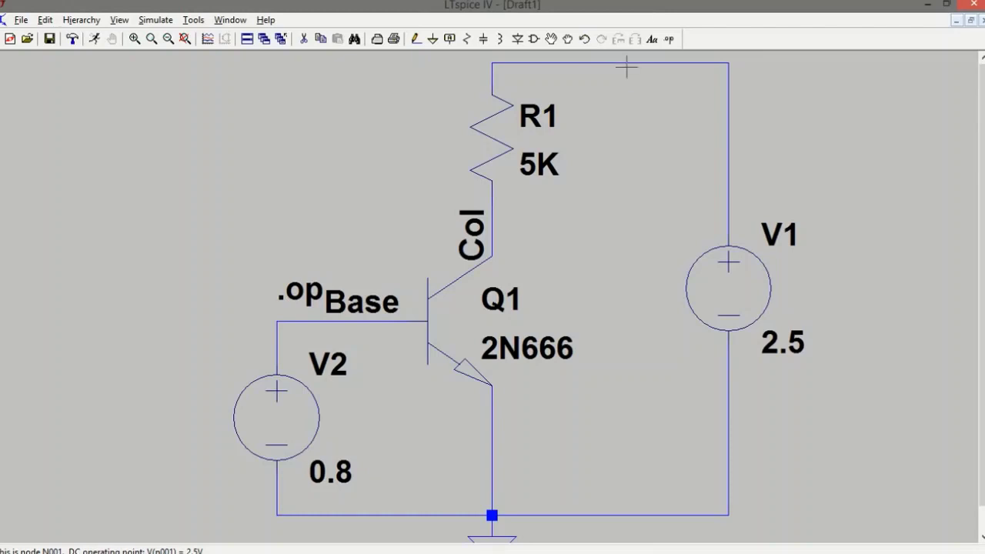
Label the top supply wire Supply and zoom to fit the whole circuit
left_click(449, 39)
type("S")
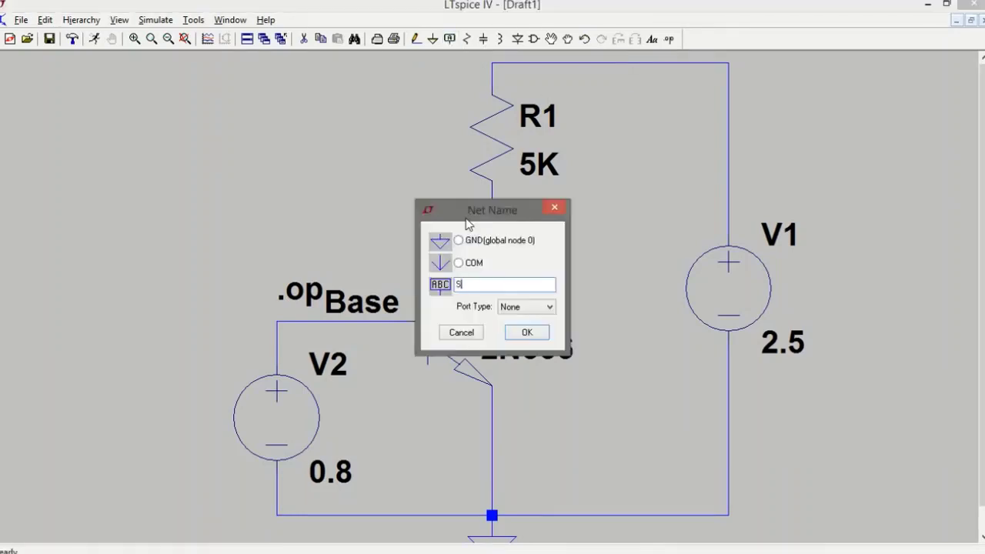
type("upply")
left_click(526, 333)
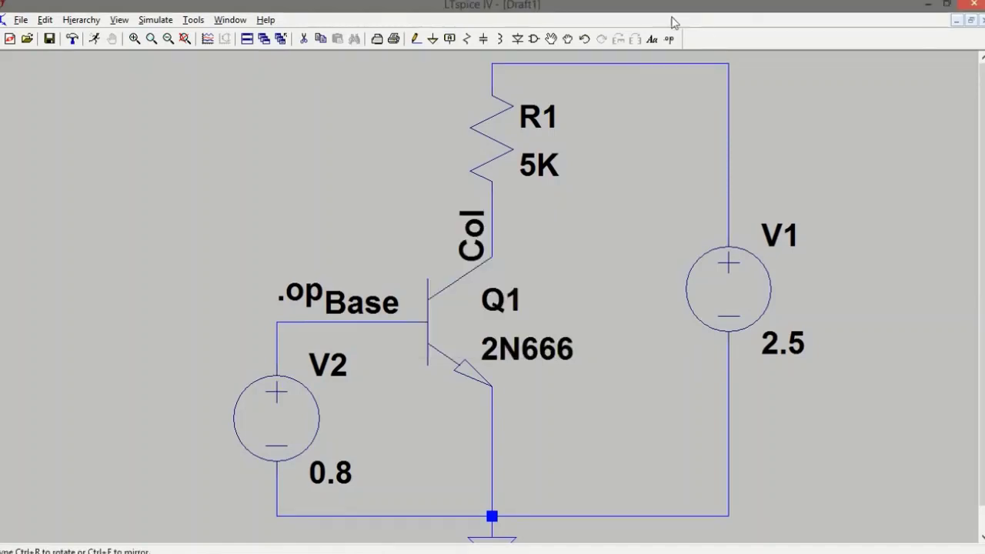
left_click(619, 118)
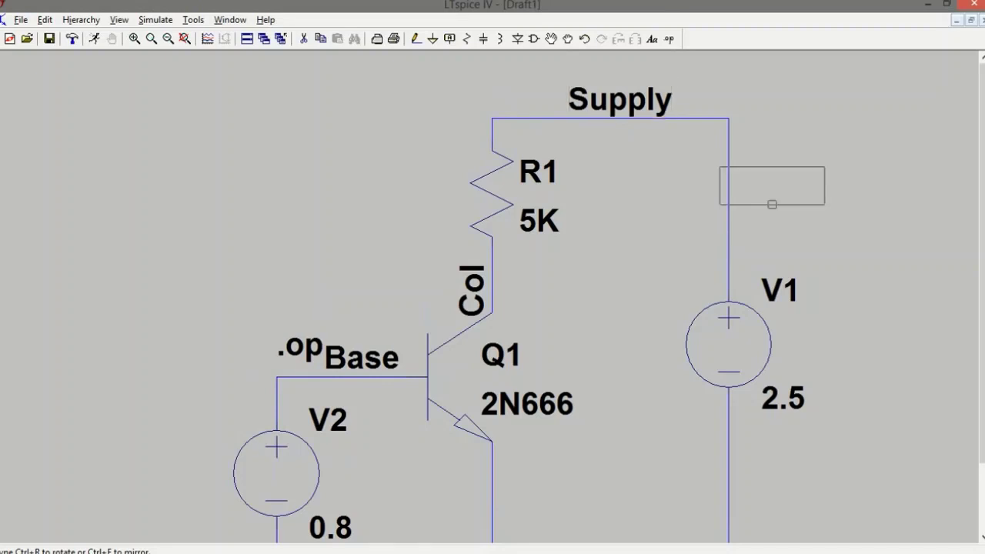
key("Escape")
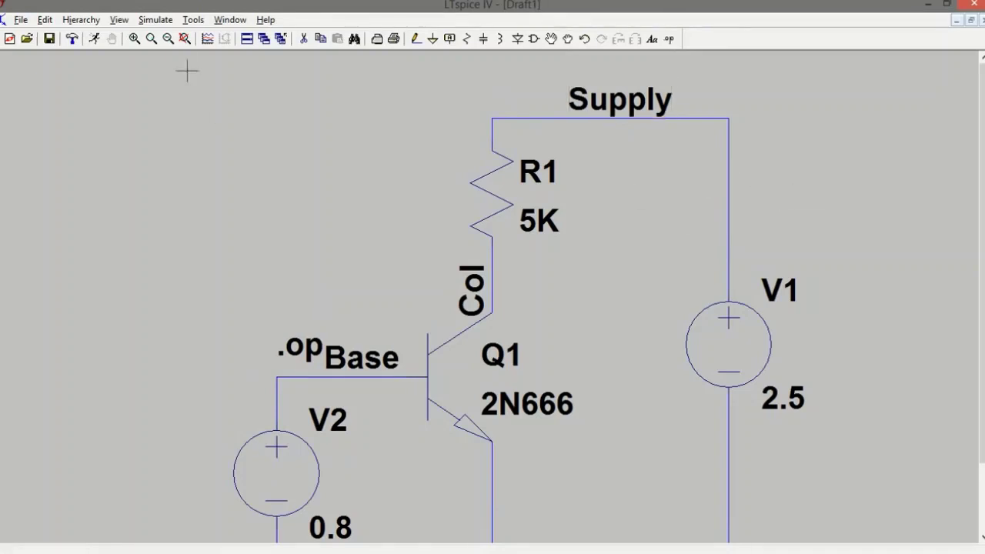
left_click(185, 38)
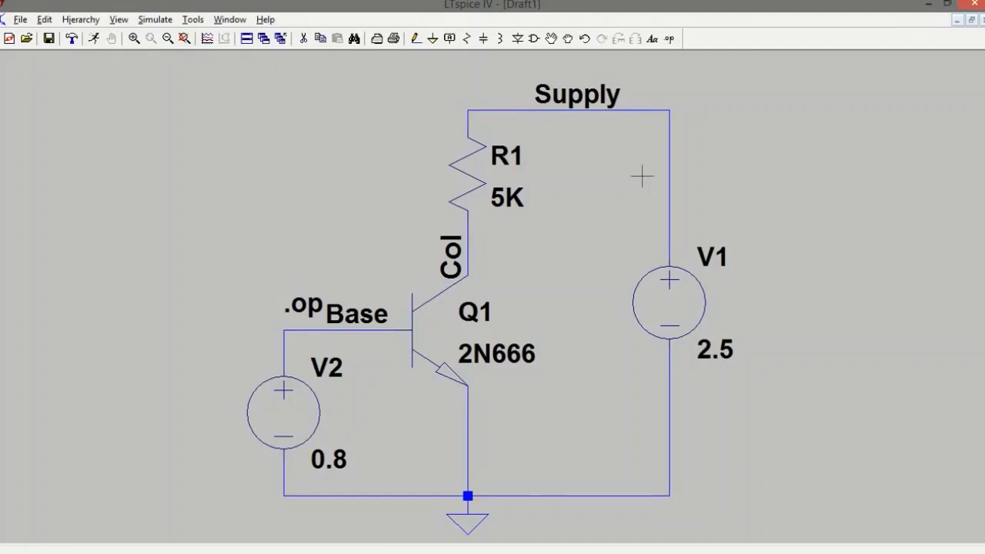
left_click(99, 40)
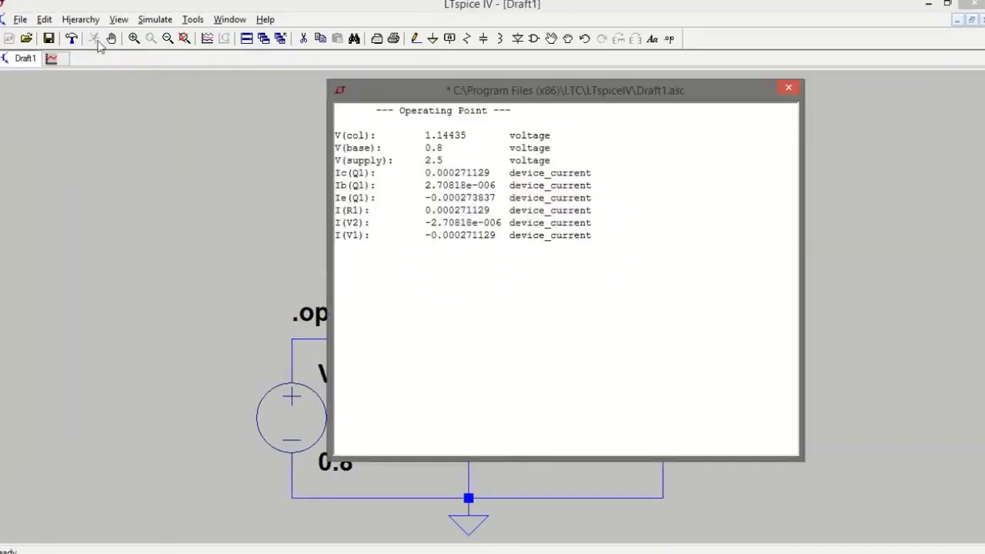
mouse_move(346, 135)
left_mouse_down()
mouse_move(364, 134)
mouse_move(383, 160)
left_mouse_up()
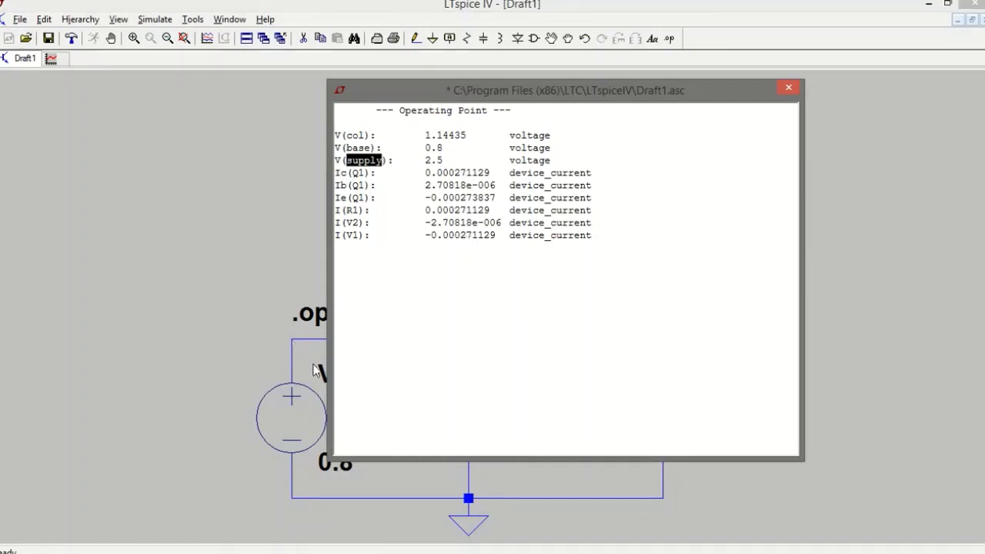
left_click(788, 89)
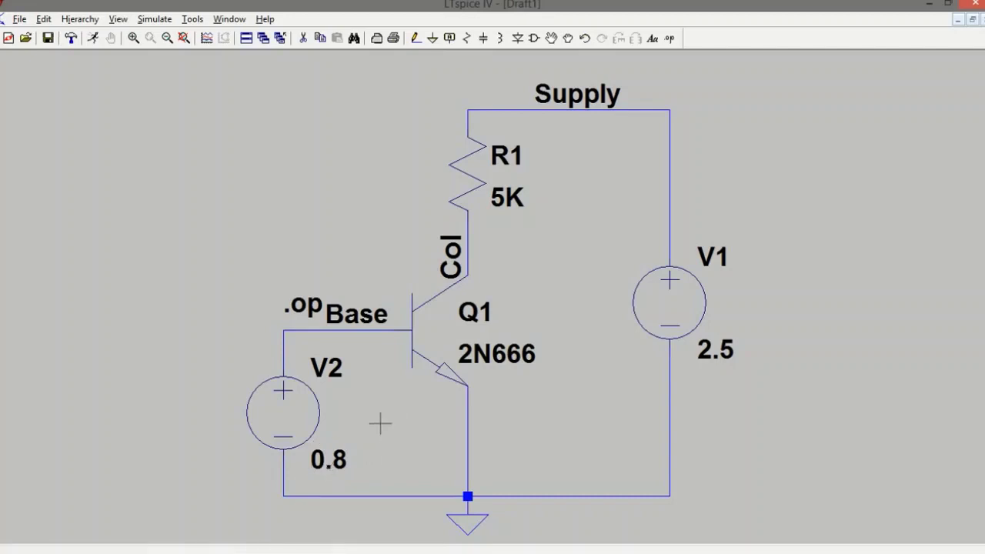
Delete source V2 along with its ground wire and leftover base wire stub
key("Delete")
left_click(289, 420)
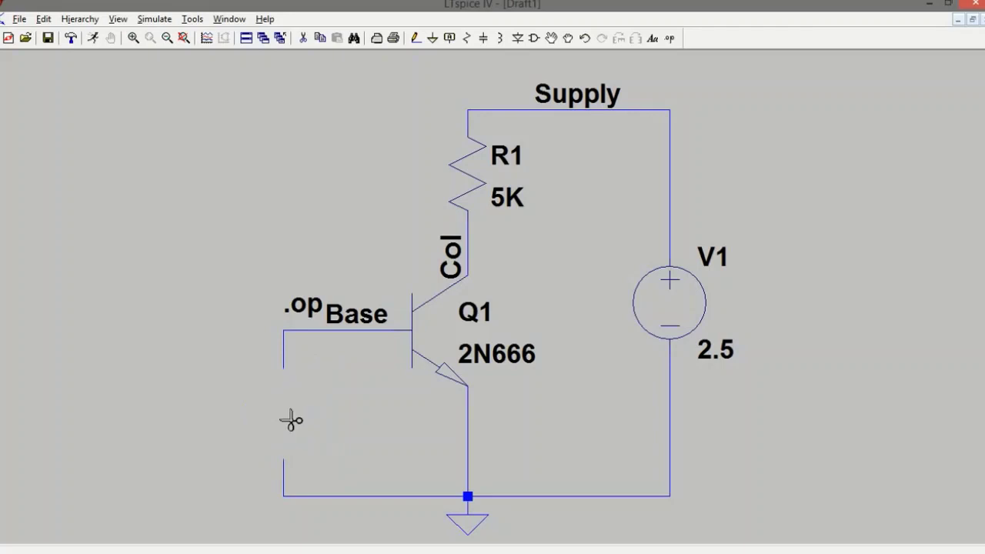
left_click(337, 496)
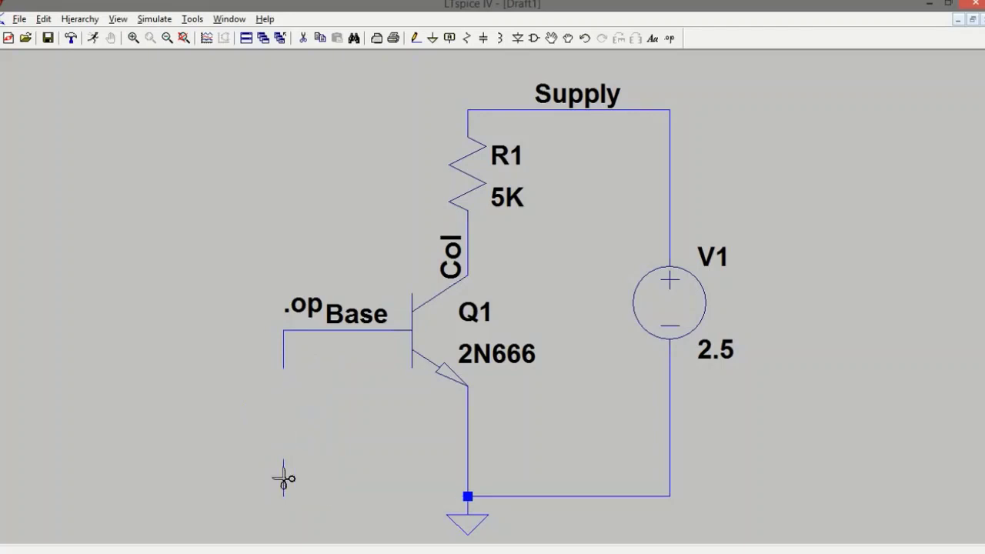
left_click(283, 357)
key("Escape")
Copy R1 to create resistor R2 left of the circuit
left_click(319, 38)
left_click(461, 187)
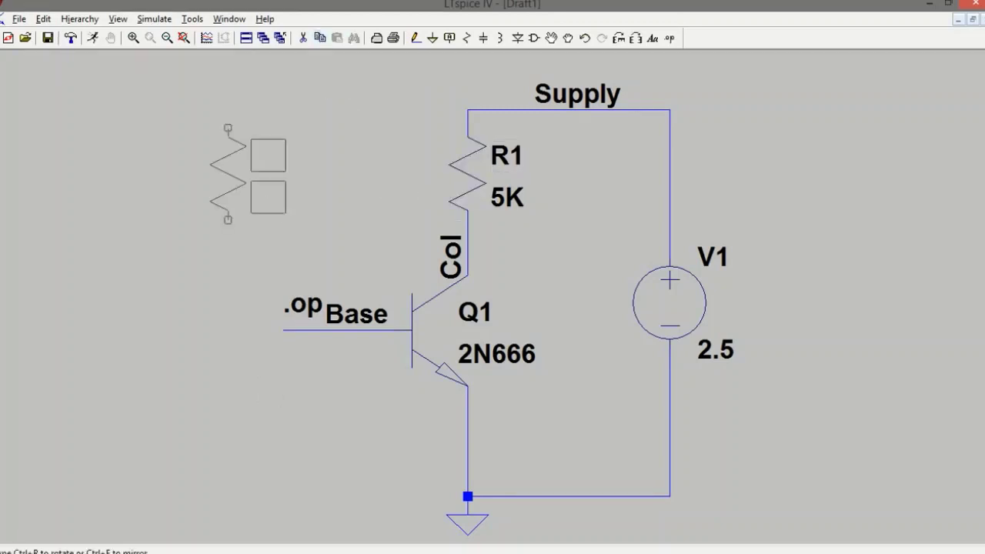
left_click(279, 187)
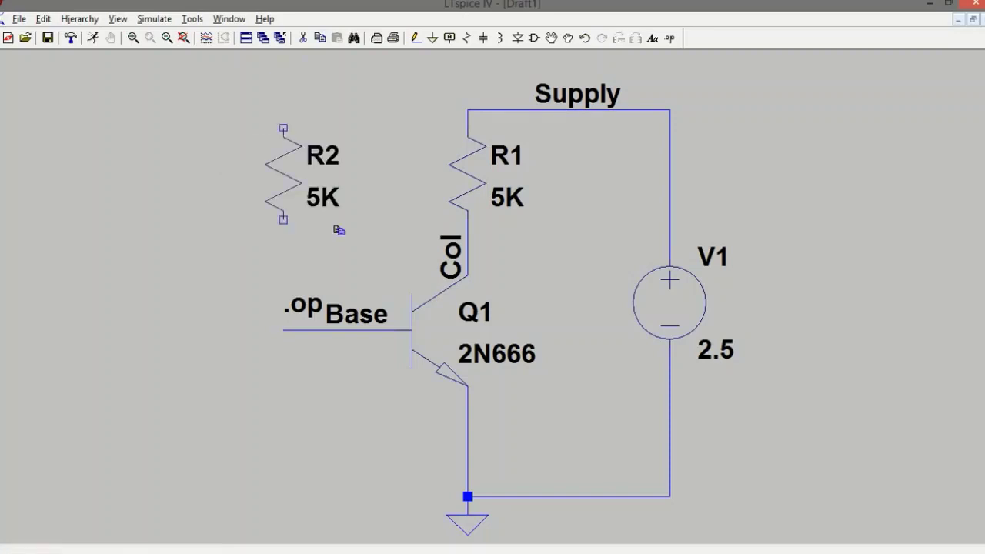
Wire R2 from the Base wire to the Supply wire and open its properties
left_click(415, 37)
left_click(284, 330)
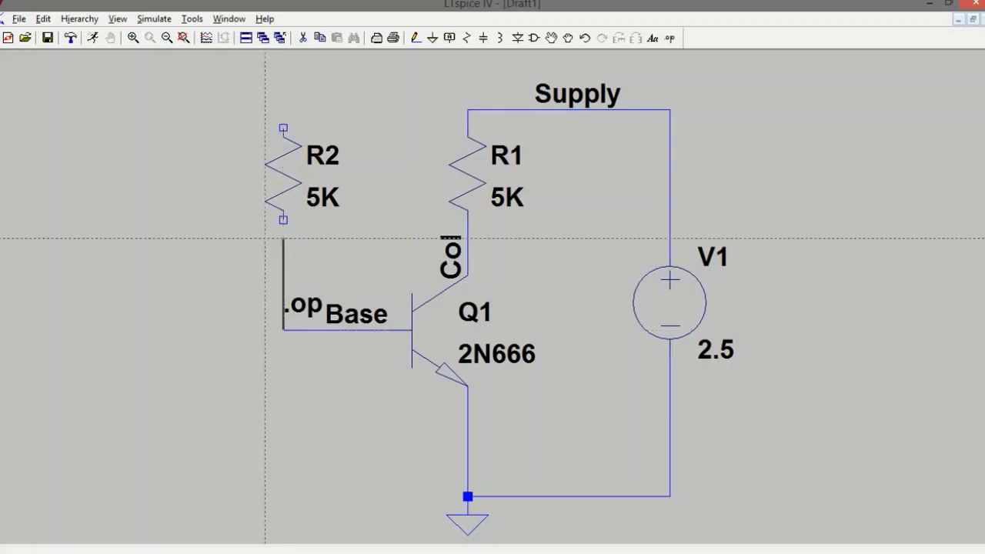
left_click(284, 219)
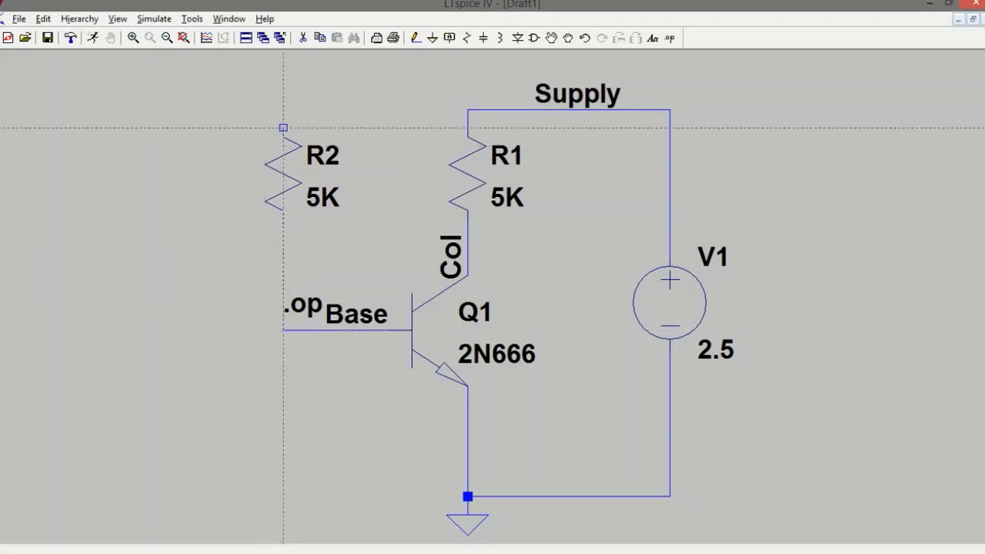
left_click(283, 127)
left_click(468, 110)
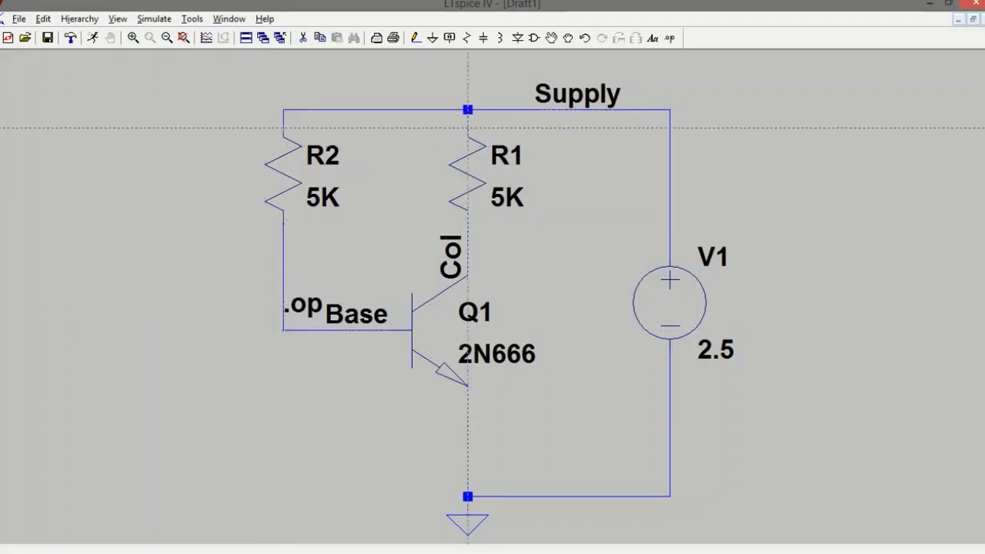
key("Escape")
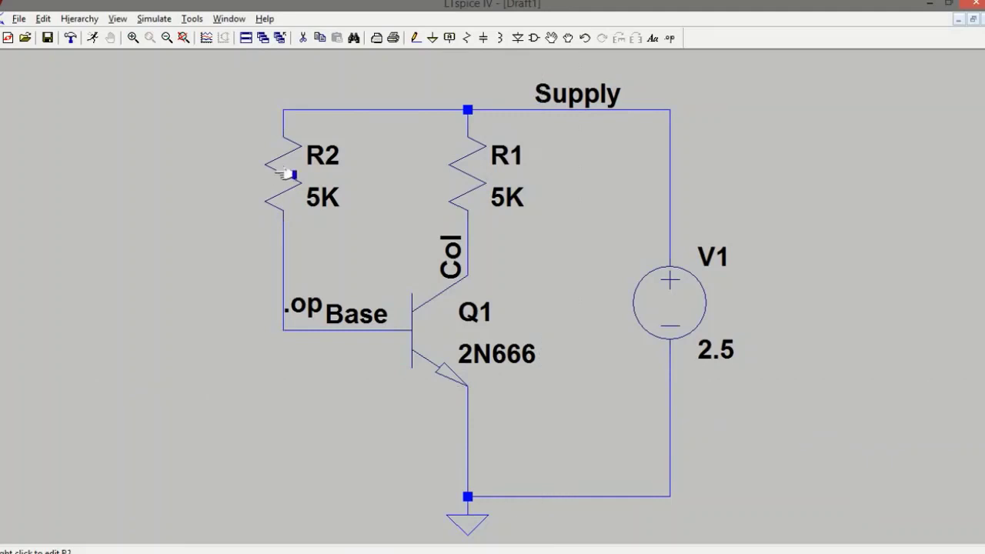
right_click(278, 173)
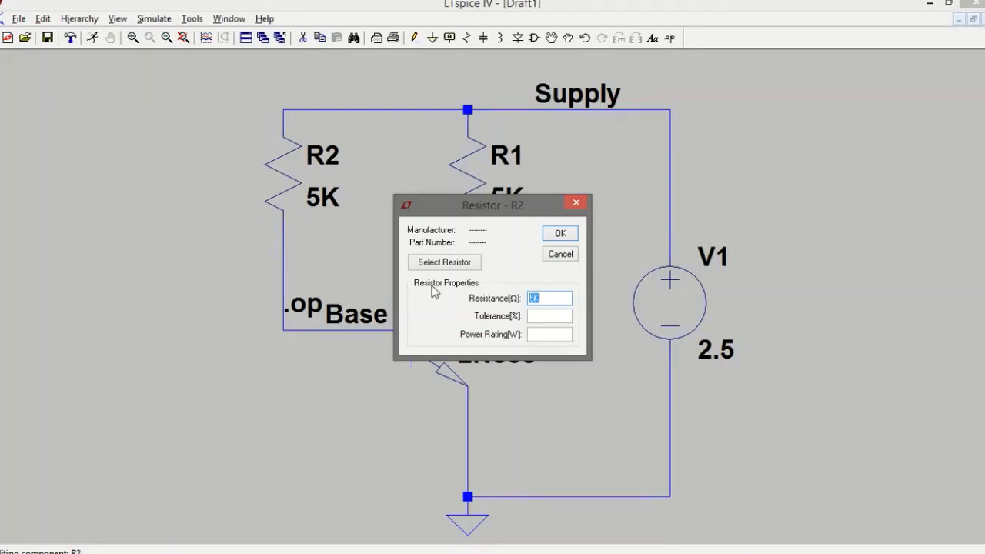
Enter 735.93K in the Resistor - R2 dialog's Resistance field and confirm
type("735")
type(".93K")
left_click(552, 234)
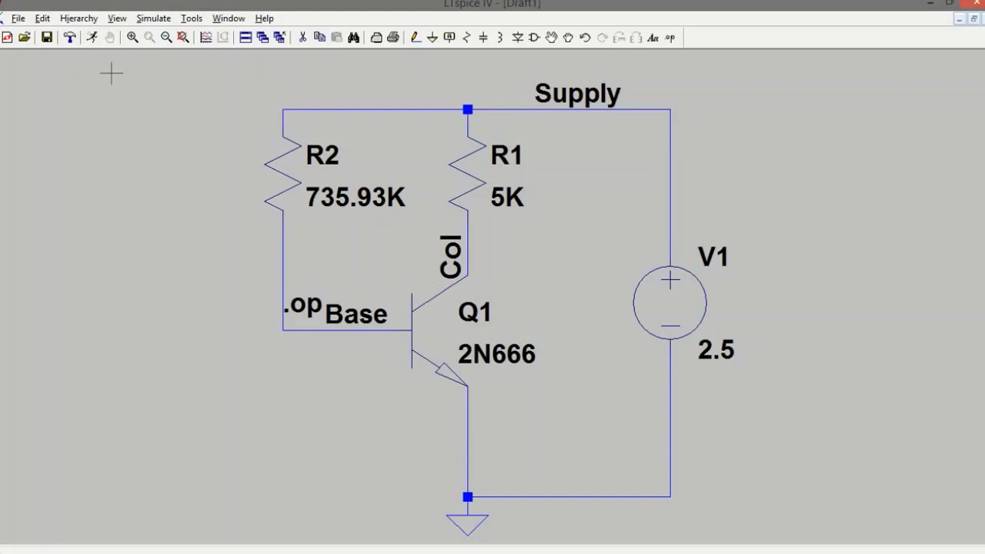
Rerun the operating point, read V(base) 0.795948 V and Ic(Q1), then close the results
left_click(92, 39)
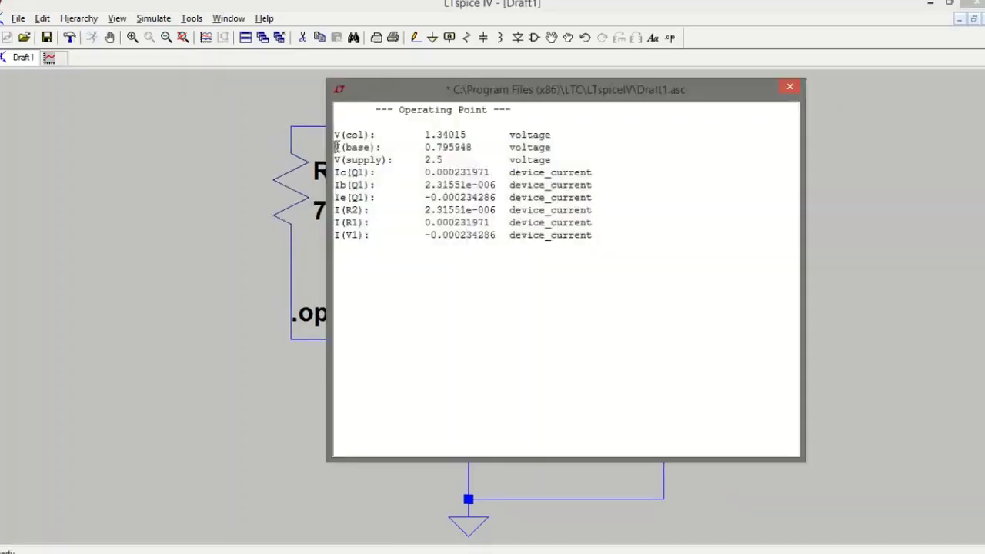
left_click_drag(336, 146, 474, 145)
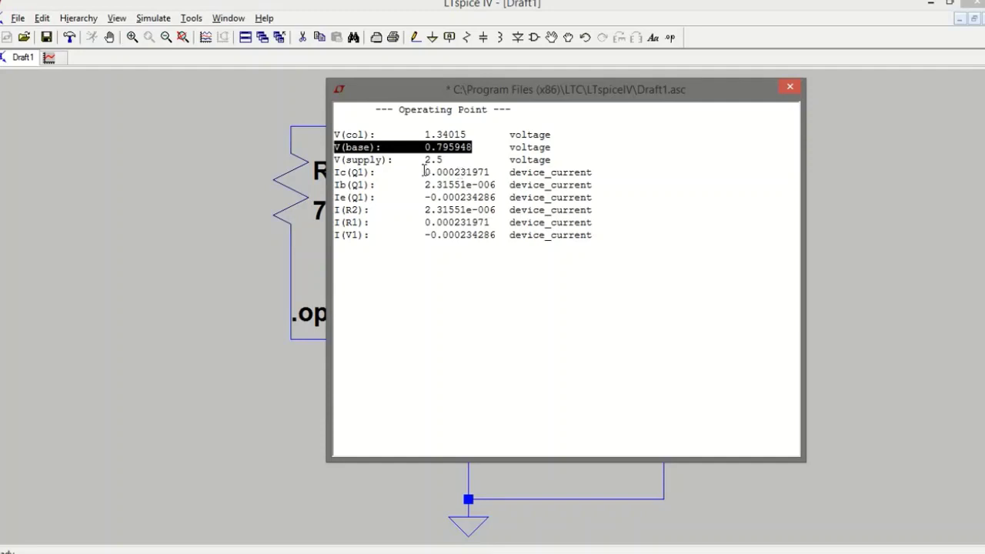
left_click_drag(426, 172, 488, 173)
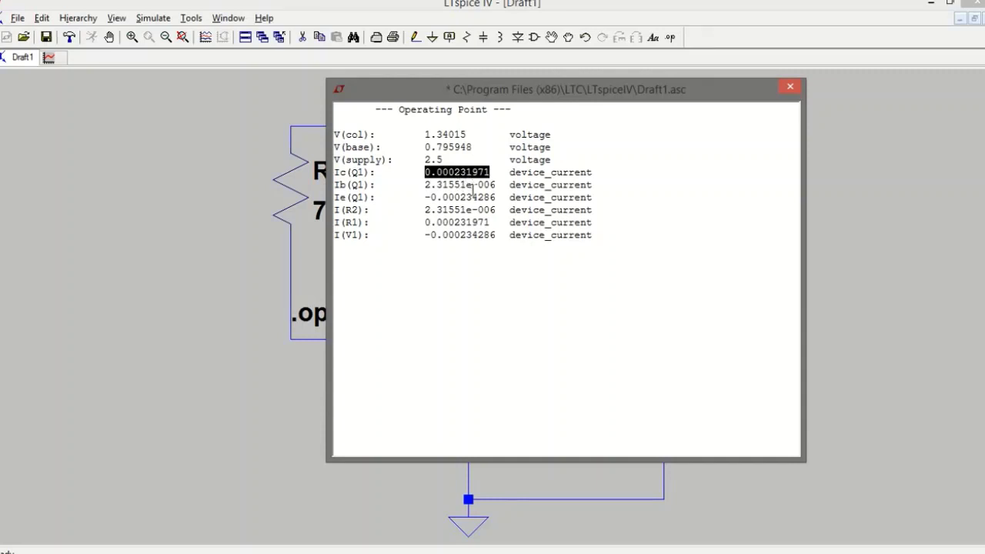
left_click(470, 187)
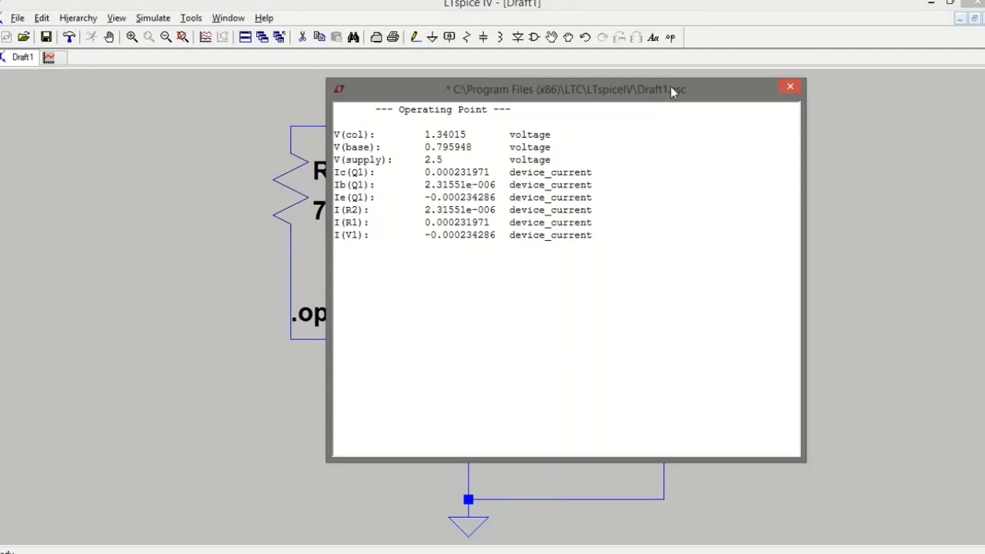
left_click_drag(670, 86, 906, 102)
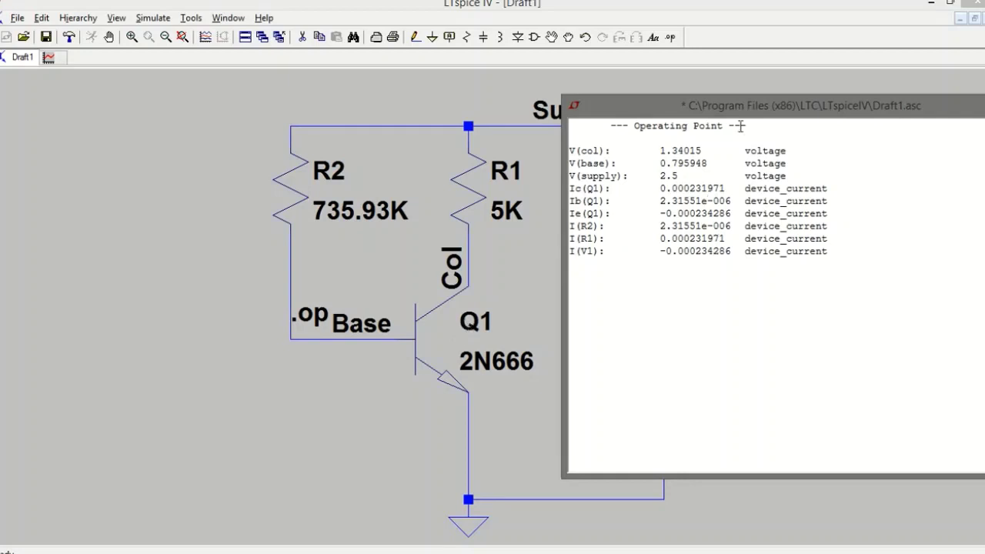
left_click_drag(727, 103, 664, 85)
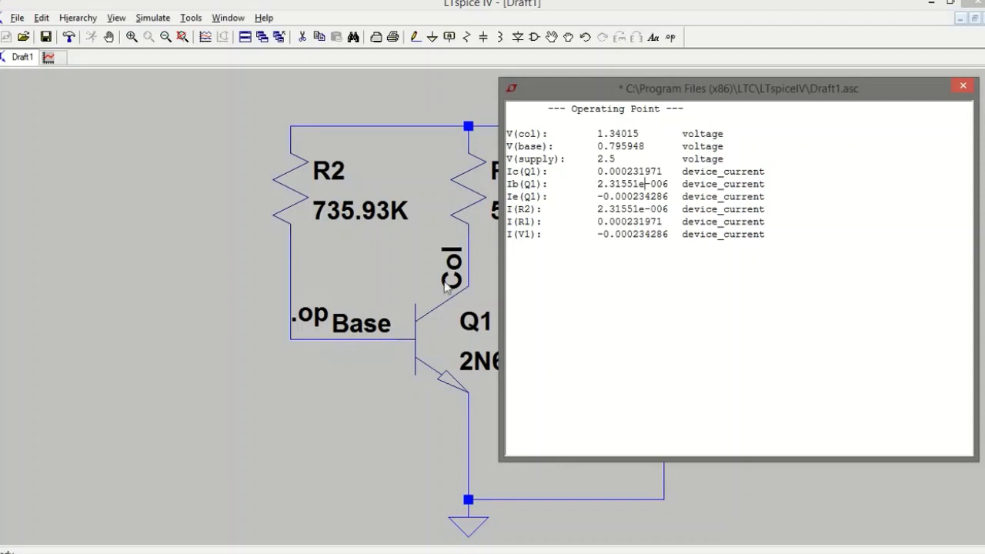
left_click(962, 87)
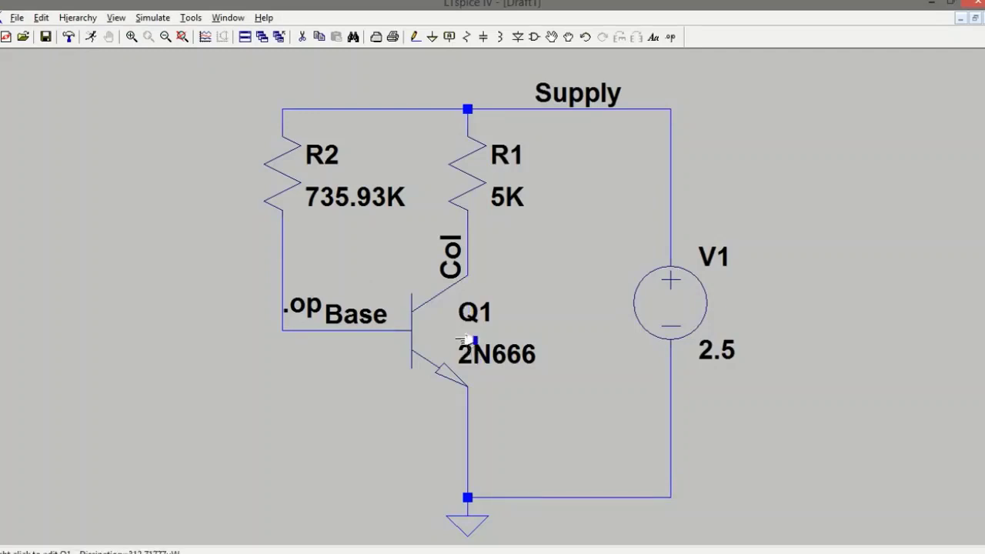
mouse_move(468, 176)
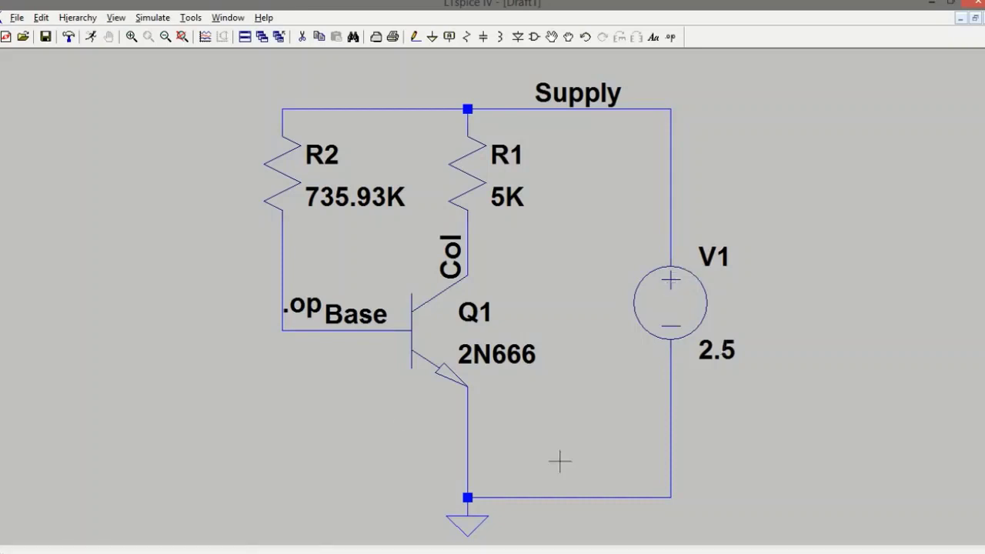
mouse_move(299, 177)
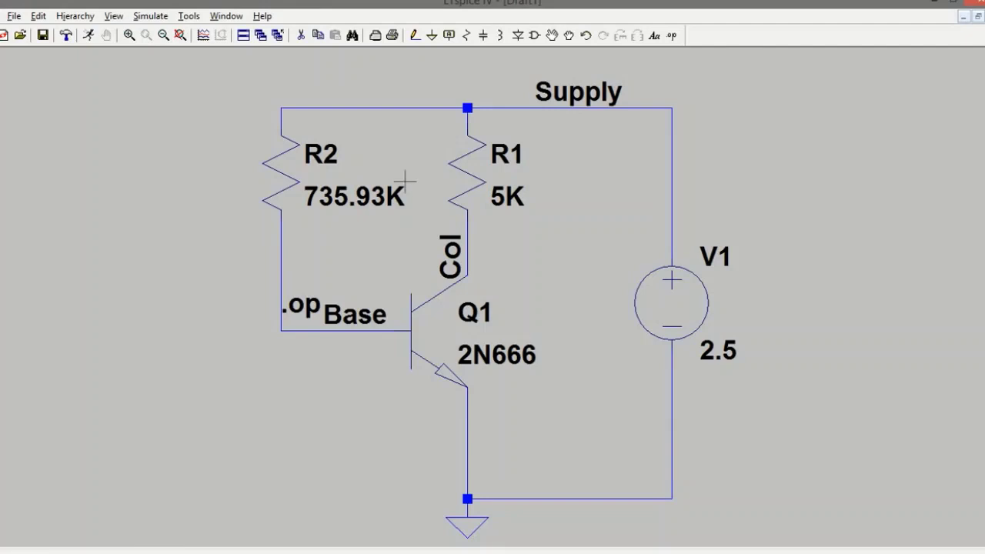
Replace R2's 735.93K resistance with the parameter {RB}
right_click(286, 175)
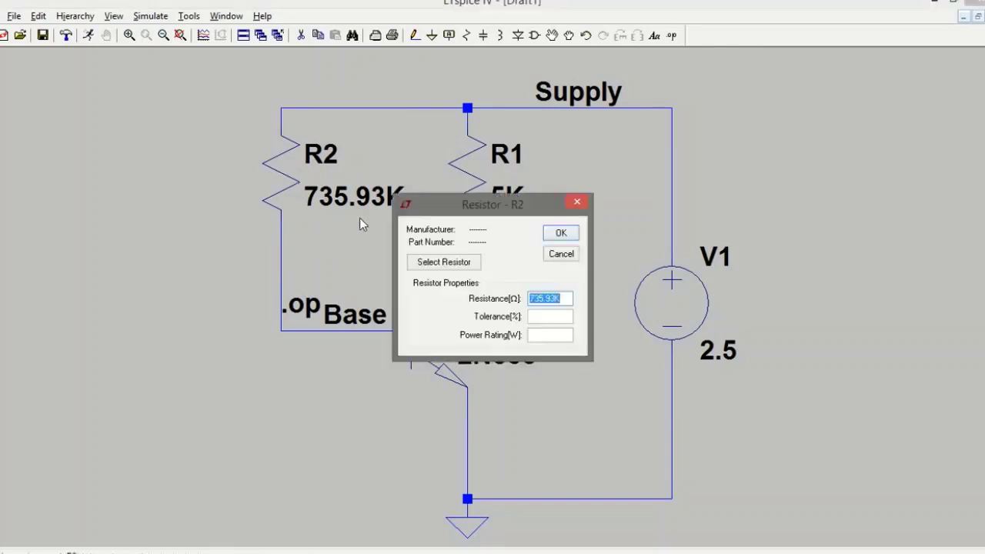
key("BackSpace")
type("0")
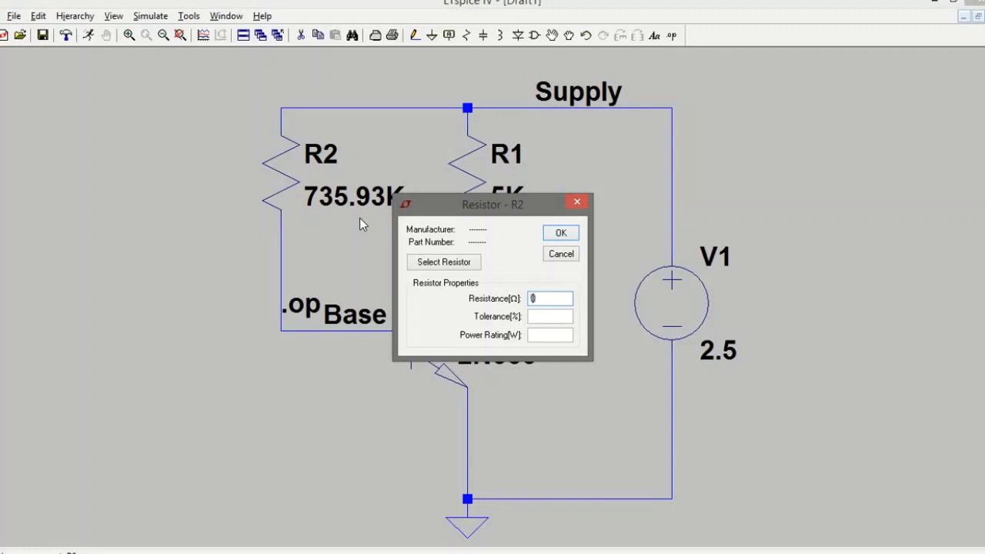
type("RB}")
left_click(547, 232)
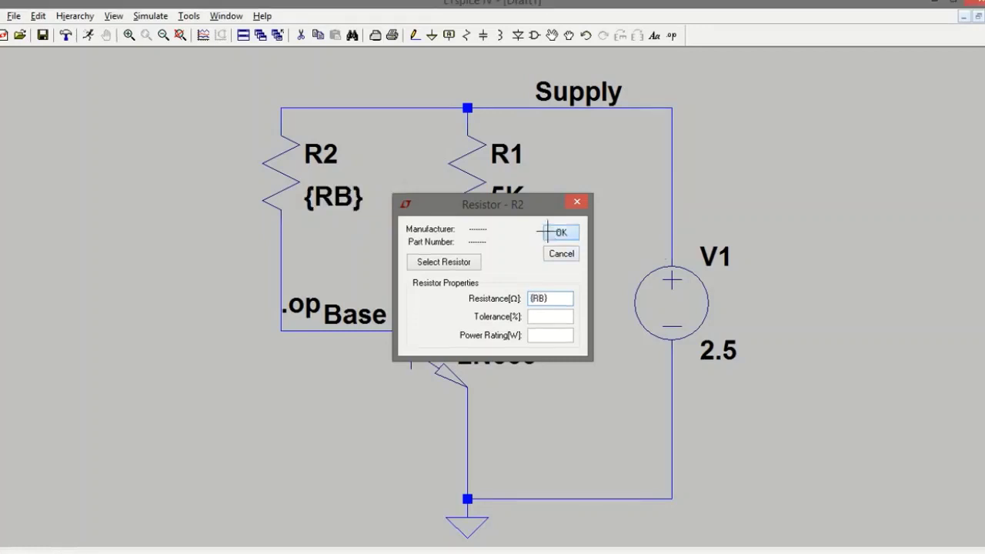
Write a SPICE directive '.step para RB 600K 735K 1K'
left_click(671, 35)
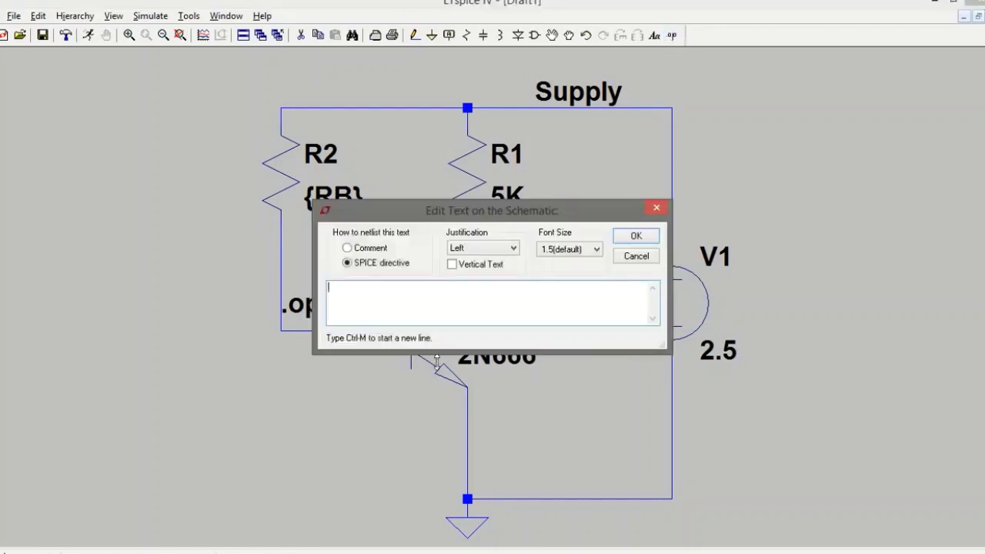
type(".s")
type("tep para ")
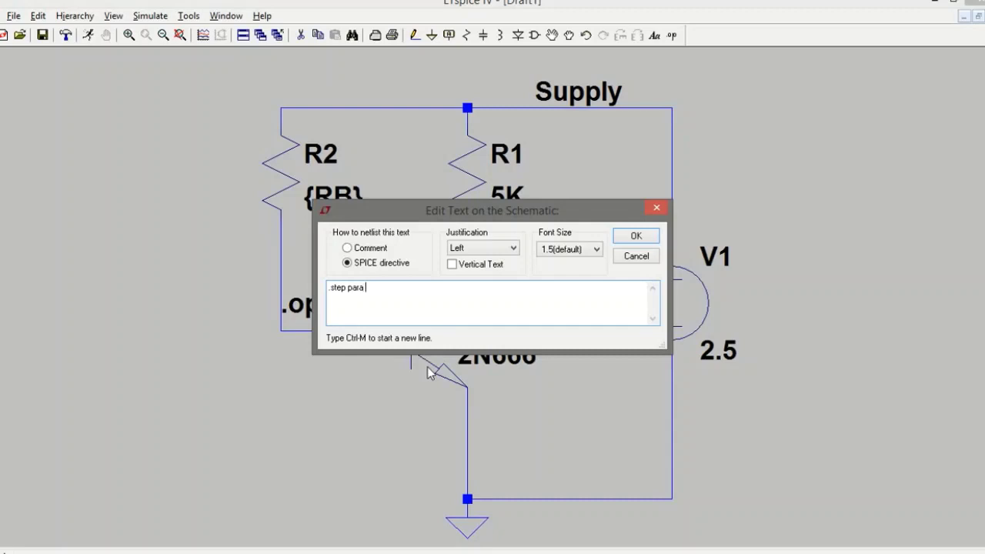
type("RB")
left_click_drag(460, 219, 292, 365)
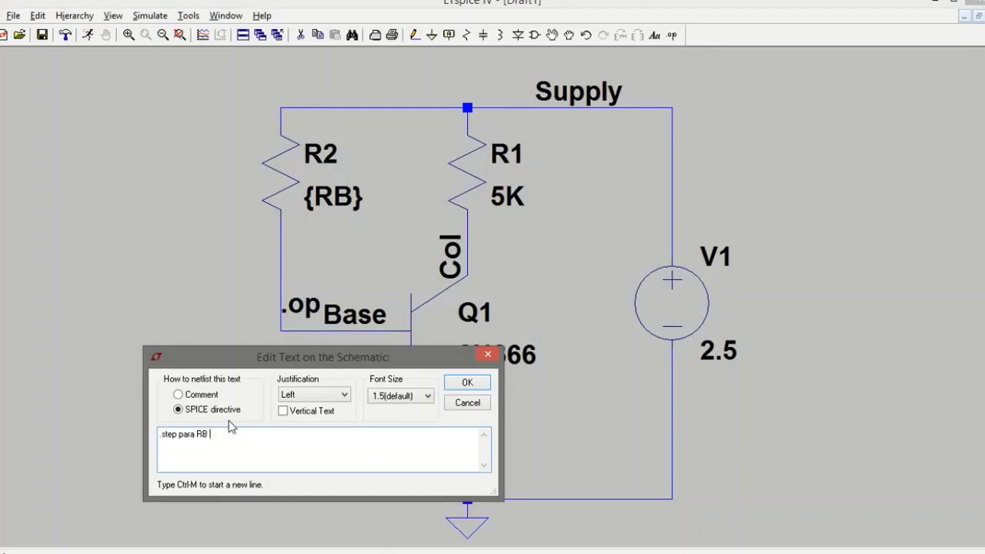
type("600")
type("K")
type(" 735")
type("K 1")
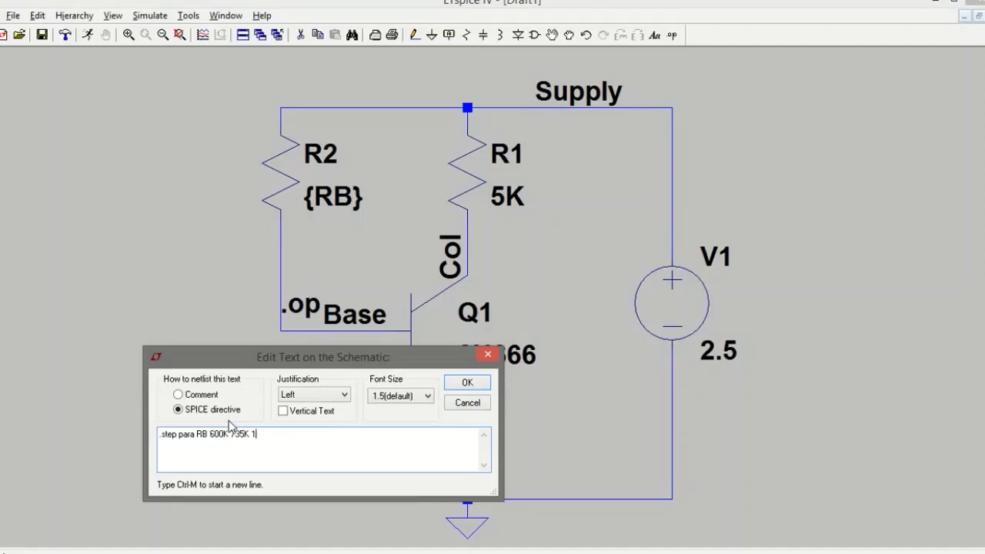
type("K")
Place the .step directive below Q1 and run the simulation
left_click(466, 382)
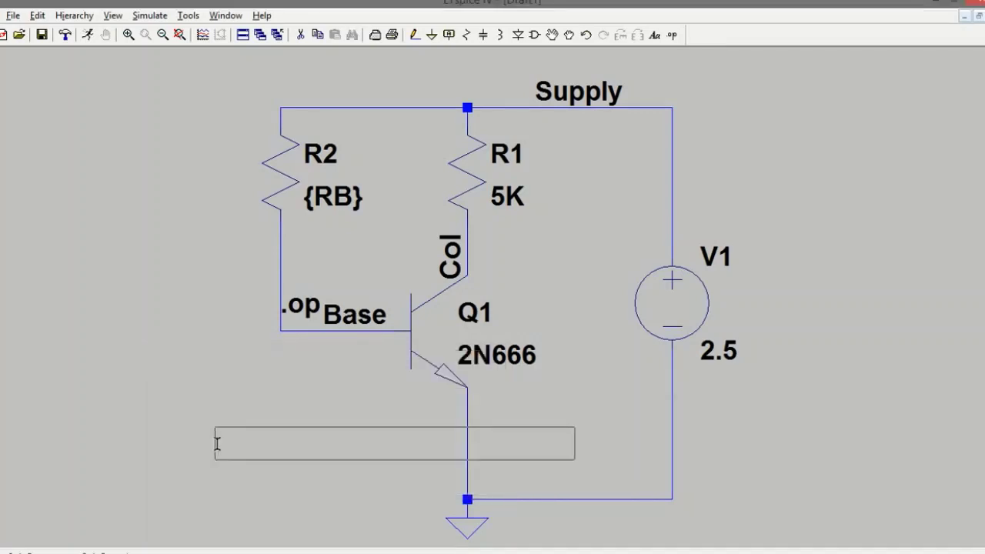
left_click(211, 447)
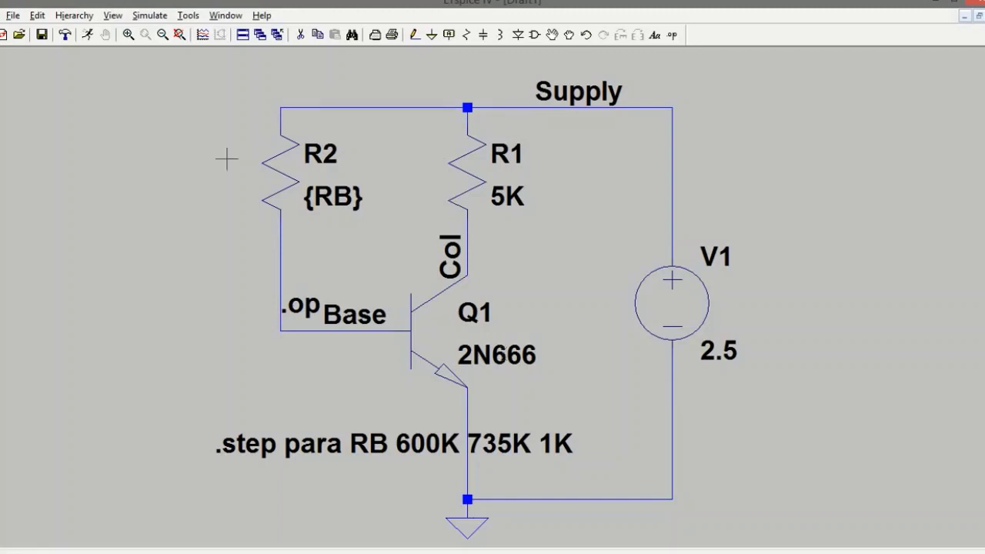
left_click(89, 38)
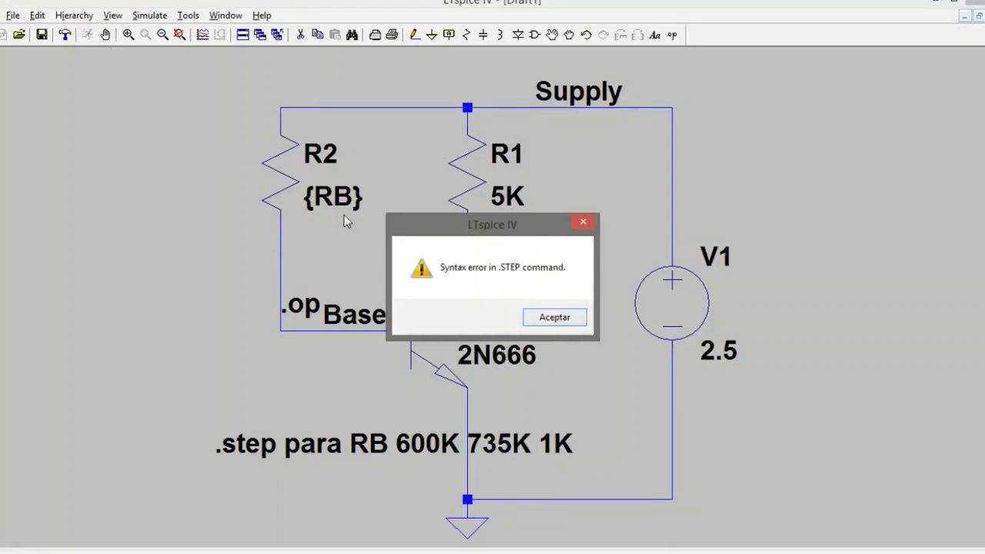
Fix the syntax error by changing 'para' to 'param', then rerun the RB sweep
left_click(552, 318)
right_click(359, 448)
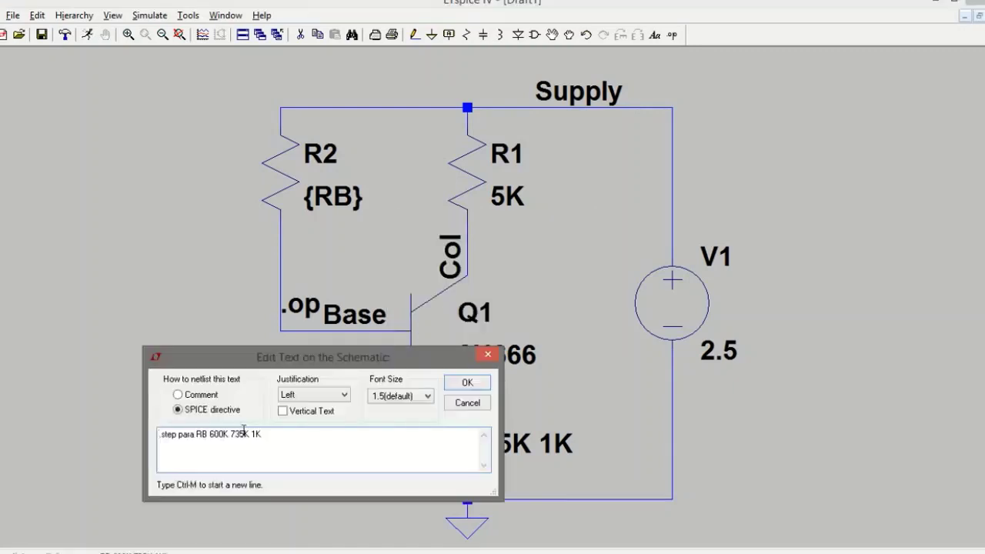
left_click(194, 434)
type("m")
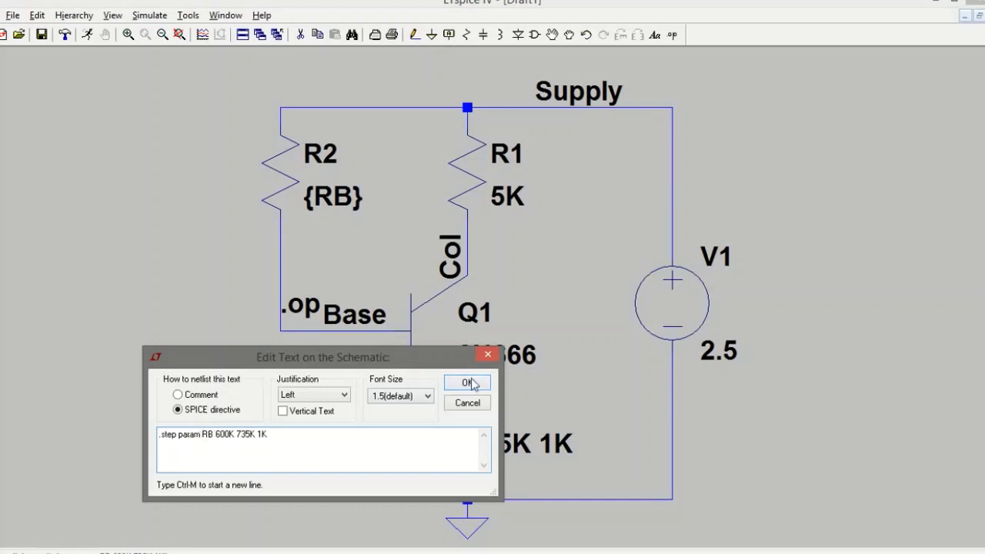
left_click(467, 382)
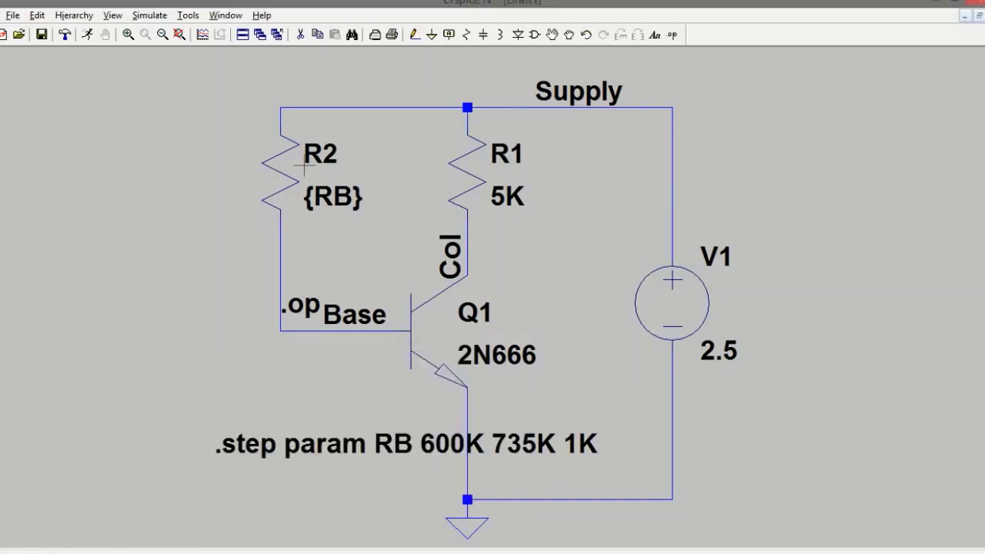
left_click(87, 34)
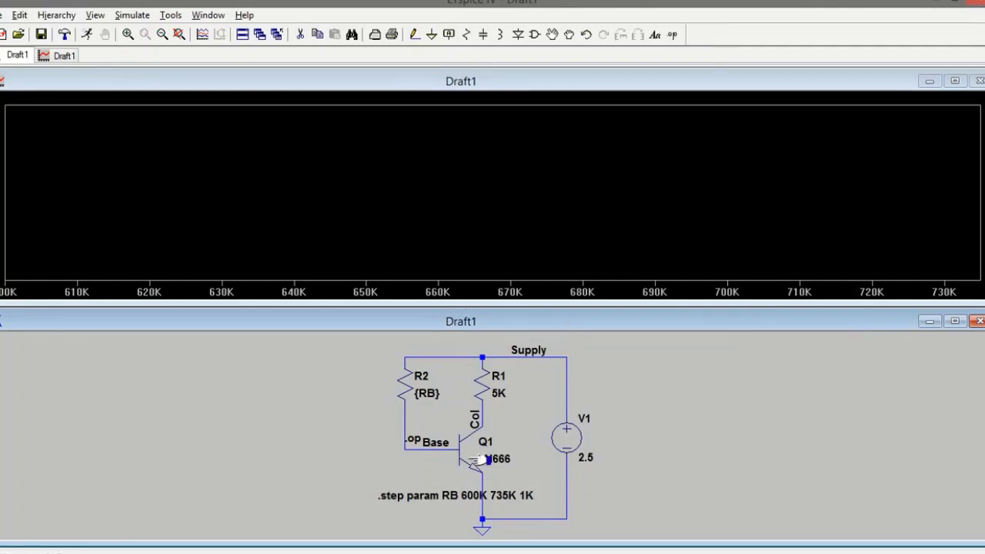
Plot V(base) over the RB sweep and move Cursor 1 to 800 mV, at RB ≈ 627.5K
left_click(430, 446)
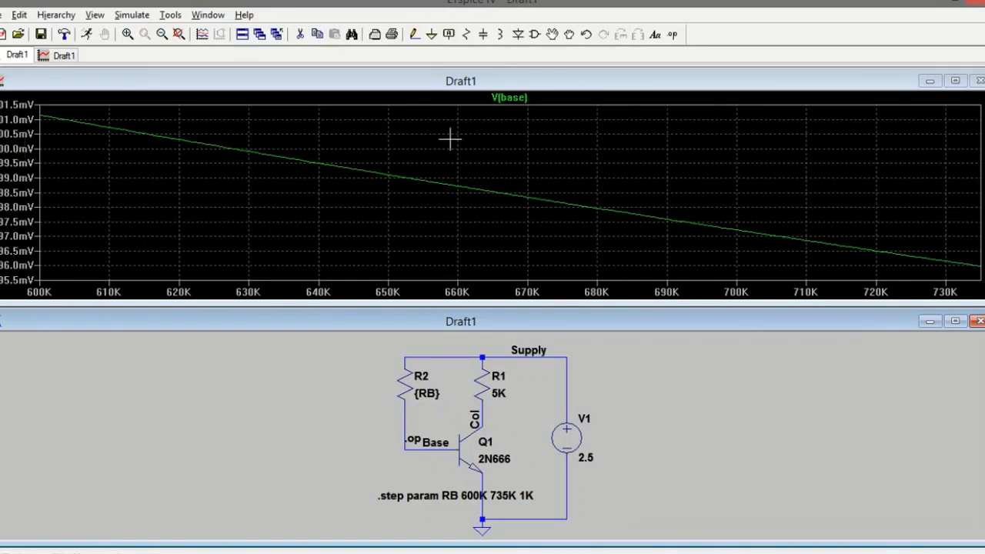
left_click(509, 99)
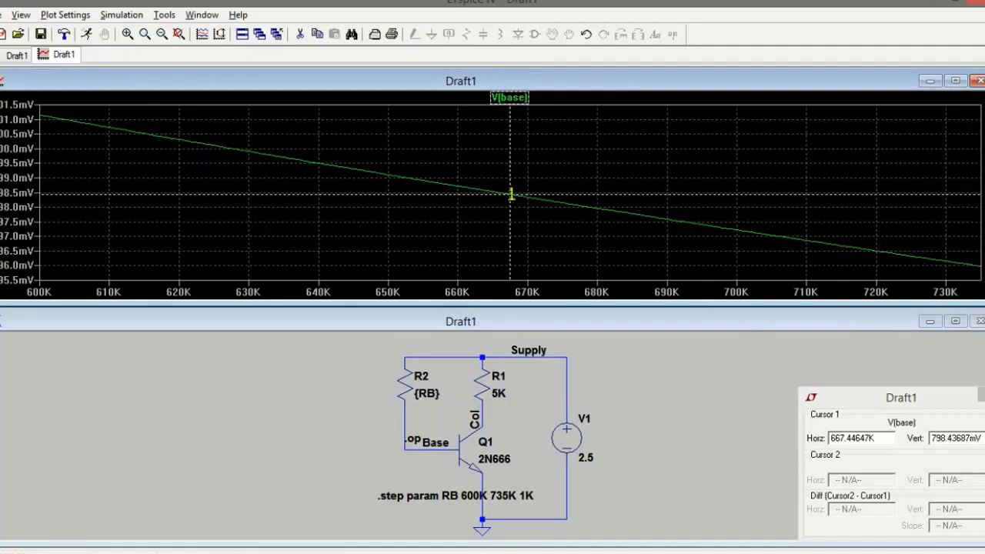
mouse_move(512, 193)
left_mouse_down()
mouse_move(221, 144)
mouse_move(231, 147)
left_mouse_up()
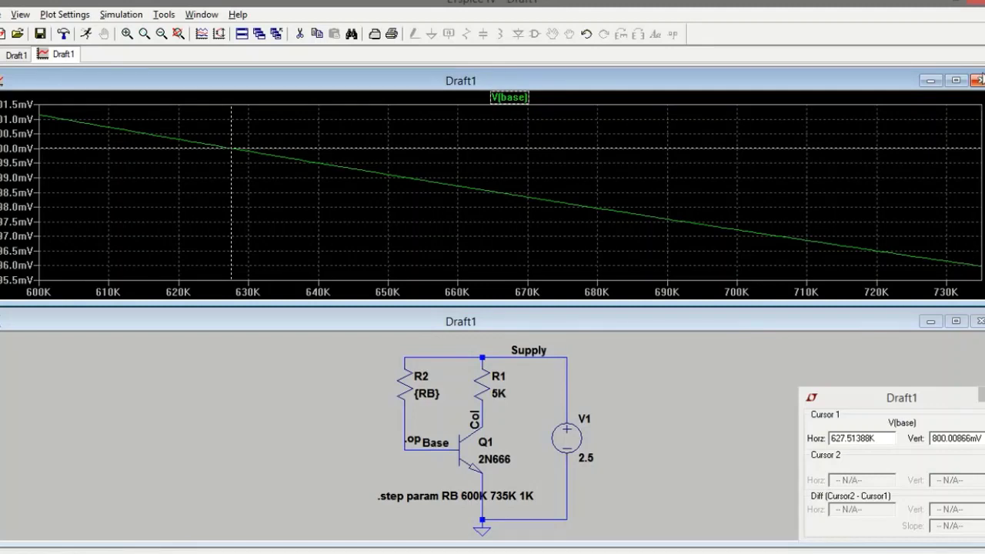
Close the waveform plot and give R2 a fixed value of 627.5K
left_click(978, 80)
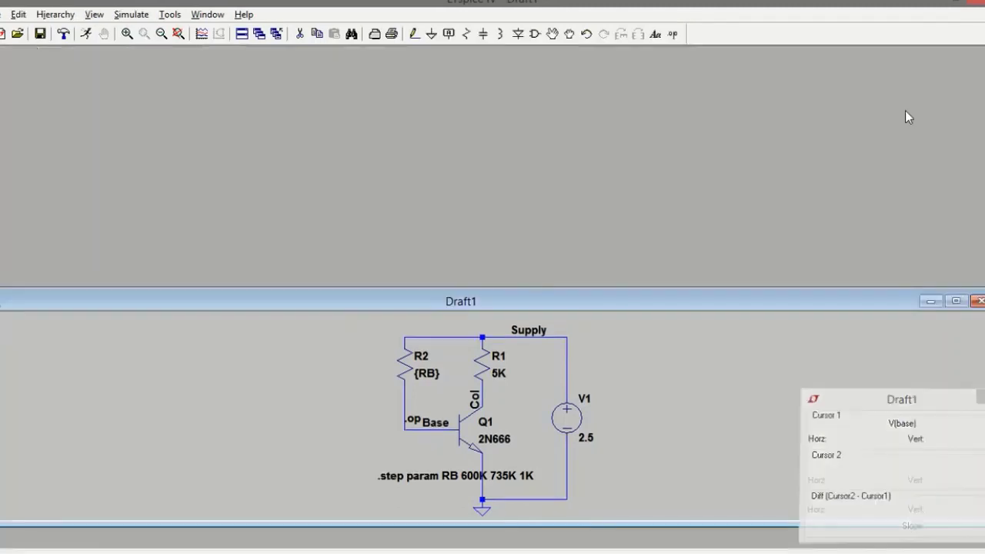
right_click(408, 361)
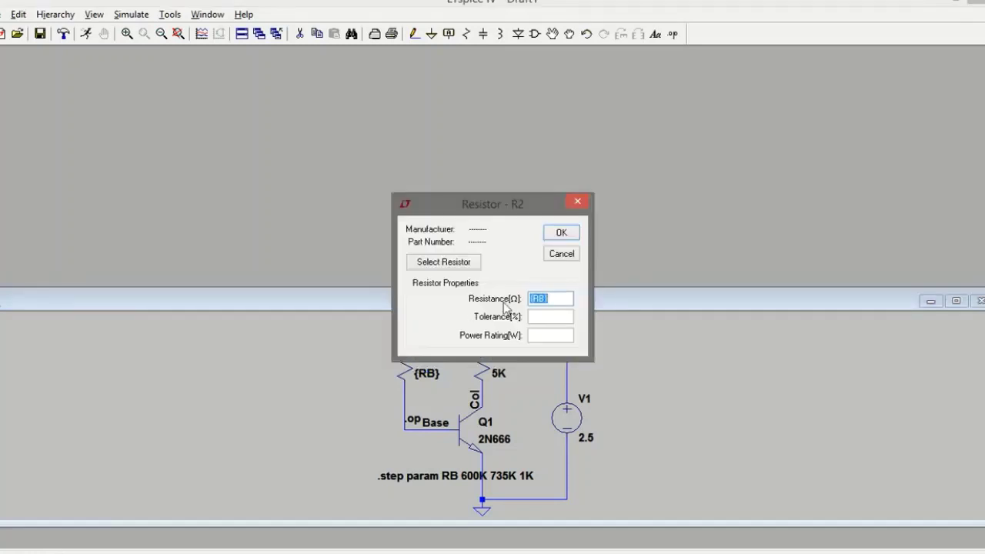
type("627")
type(".5K")
left_click(557, 233)
Delete the .step directive, run the operating point, and highlight V(base) 0.800009 V and Ic(Q1)
left_click(956, 300)
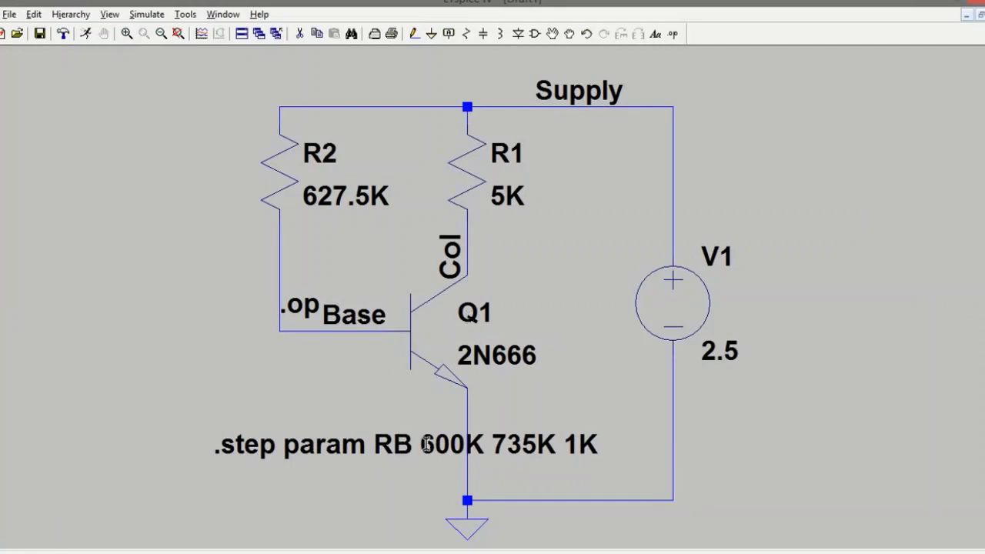
left_click(348, 447)
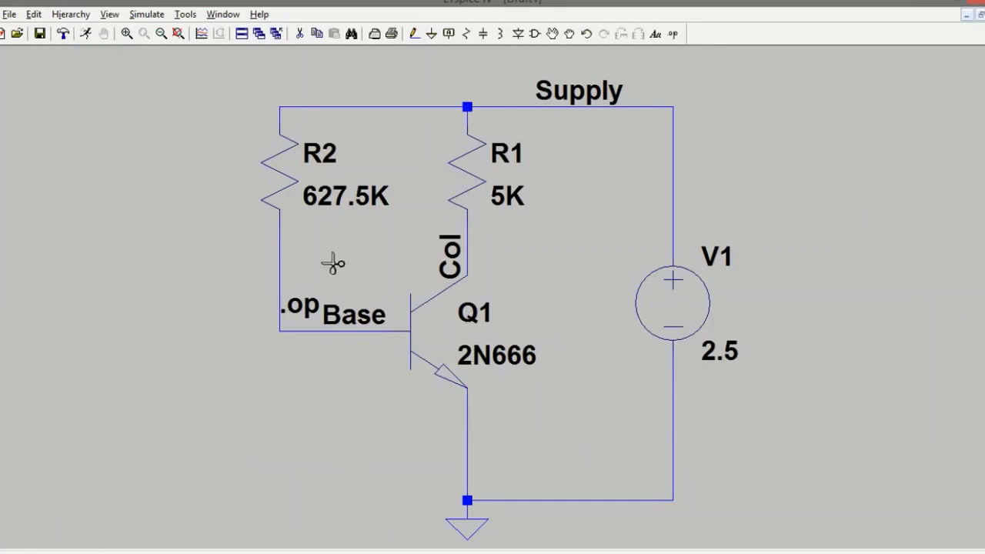
left_click(86, 34)
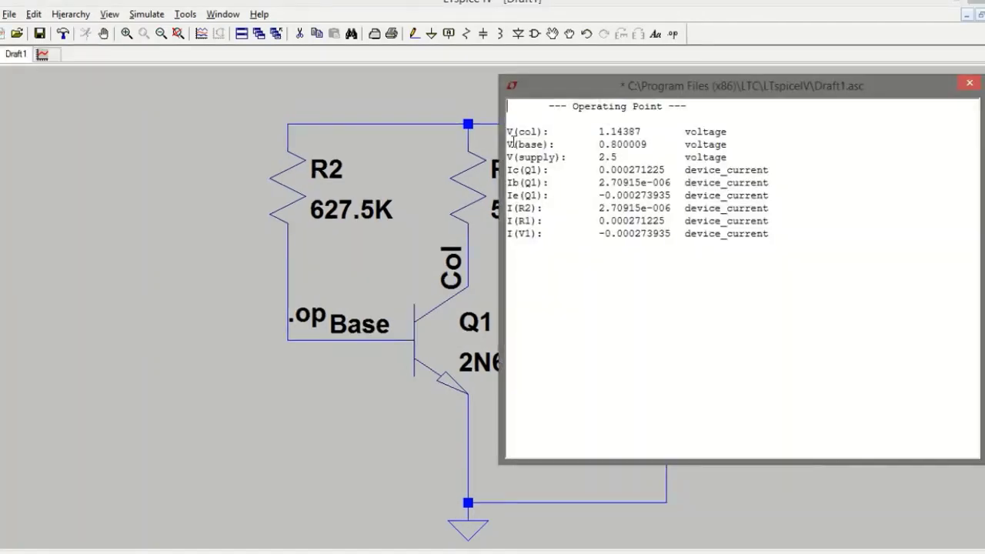
left_click_drag(512, 142, 650, 145)
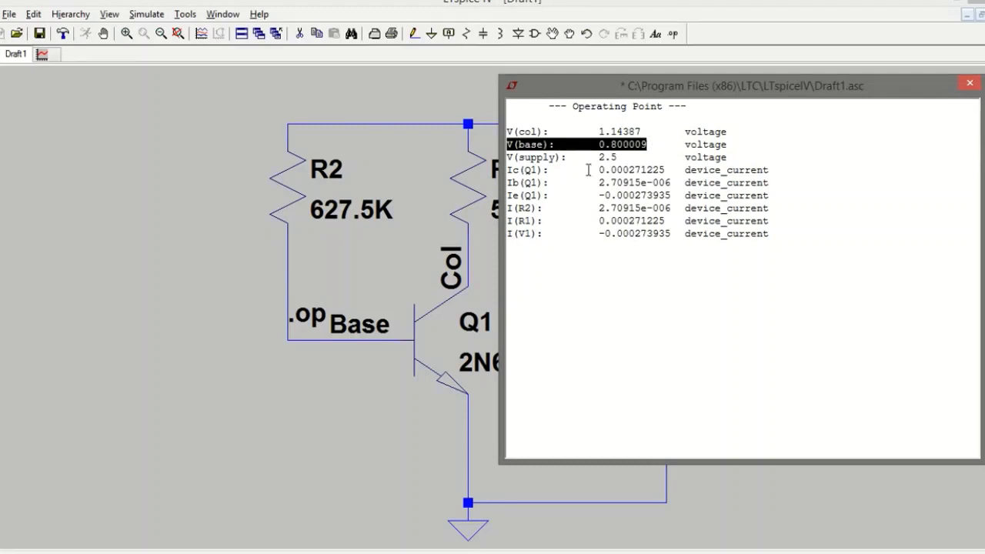
left_click_drag(628, 170, 648, 171)
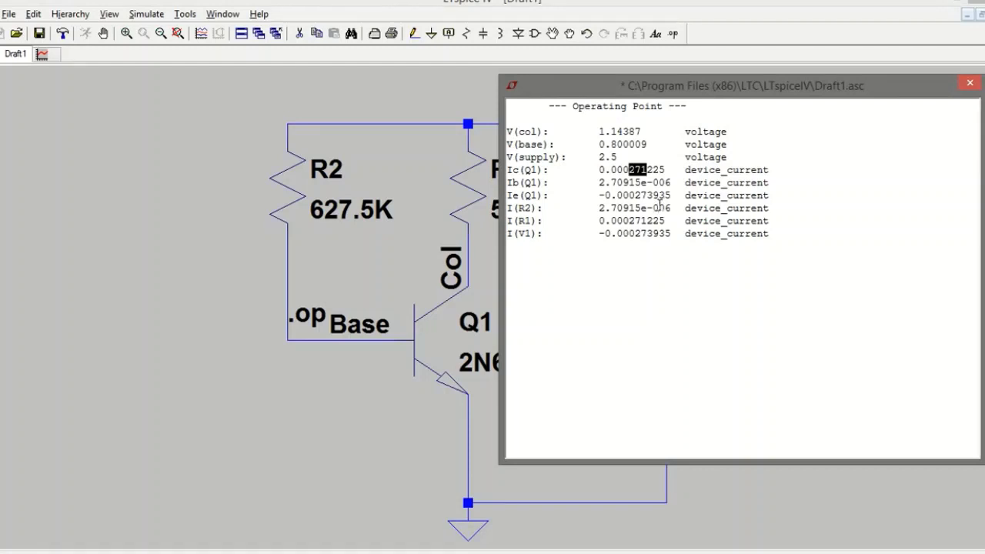
Close the Operating Point window and stop the screen recording
left_click(969, 82)
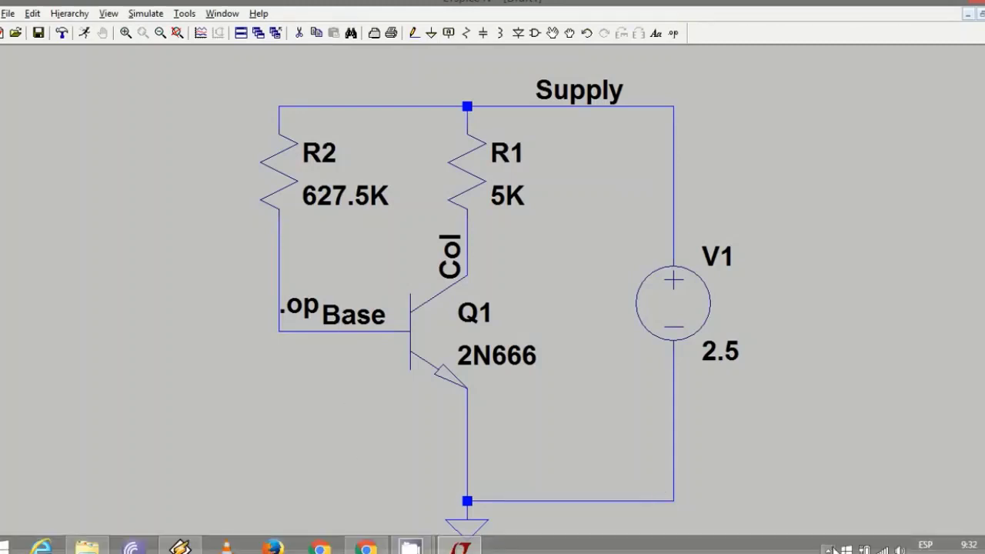
left_click(828, 547)
right_click(803, 431)
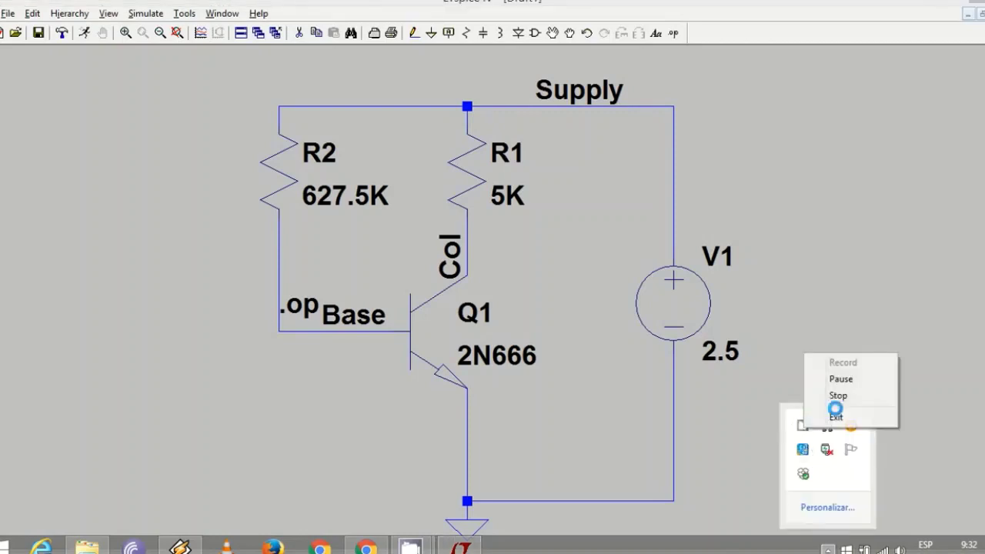
left_click(833, 395)
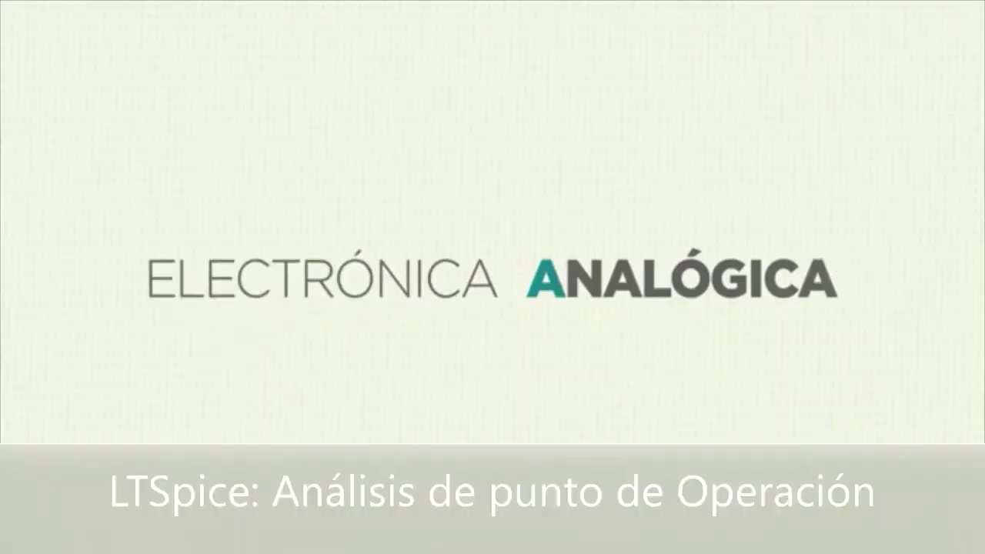